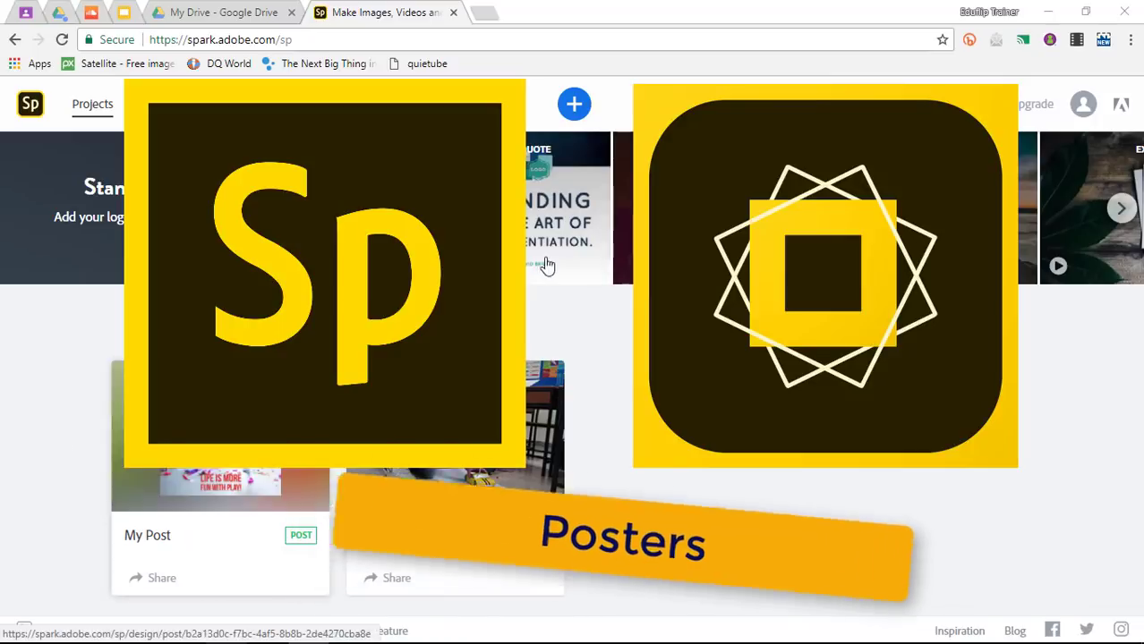
Open the Create new panel with the blue + button on the projects dashboard
{"action": "left_click", "coordinate": [576, 106]}
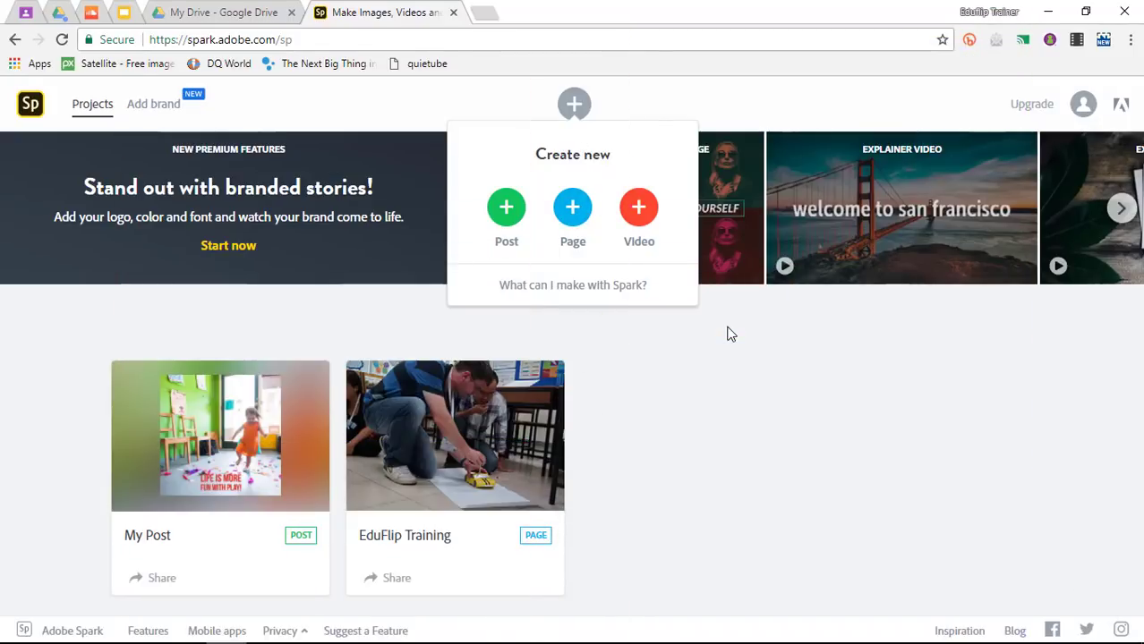
Close and reopen the Create new panel, then choose Page to start a blank page project
{"action": "left_click", "coordinate": [730, 333]}
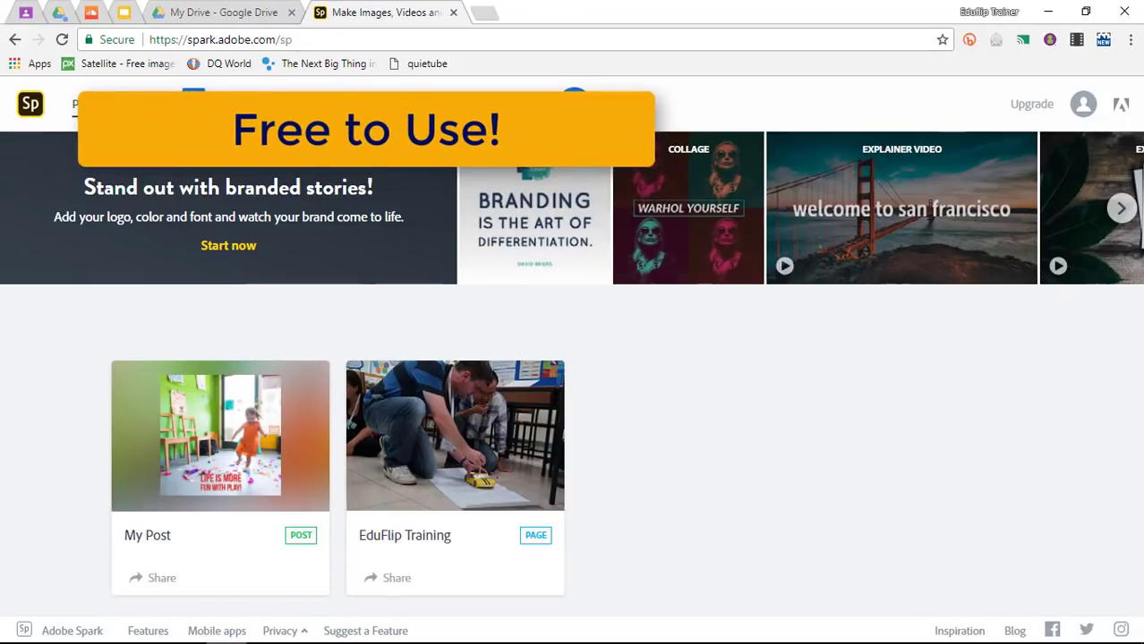
{"action": "left_click", "coordinate": [575, 105]}
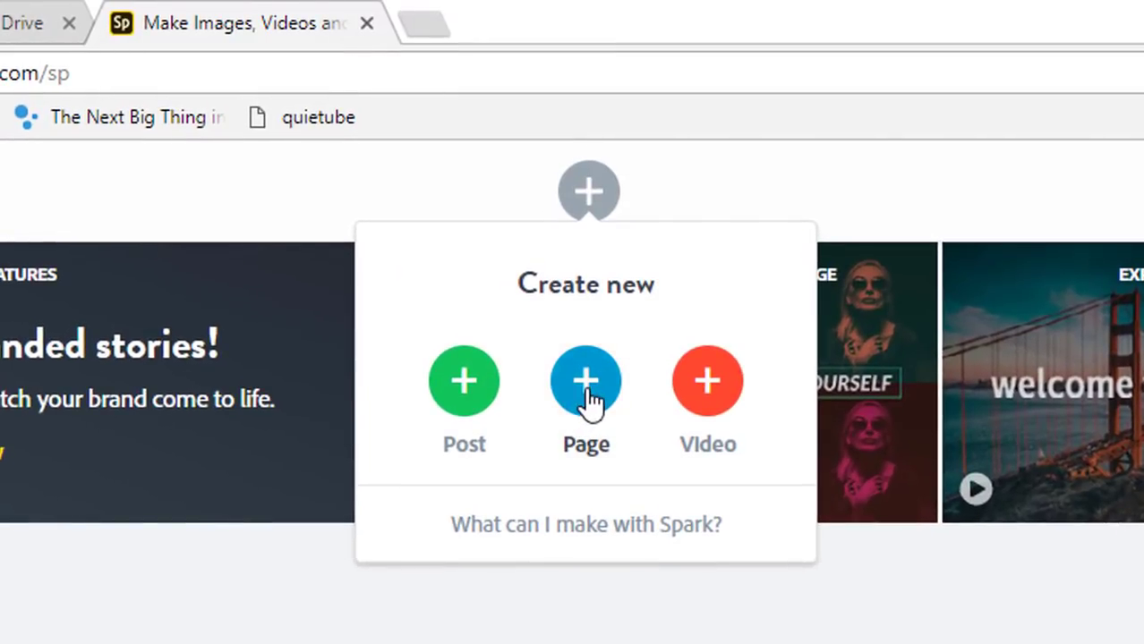
{"action": "left_click", "coordinate": [587, 399]}
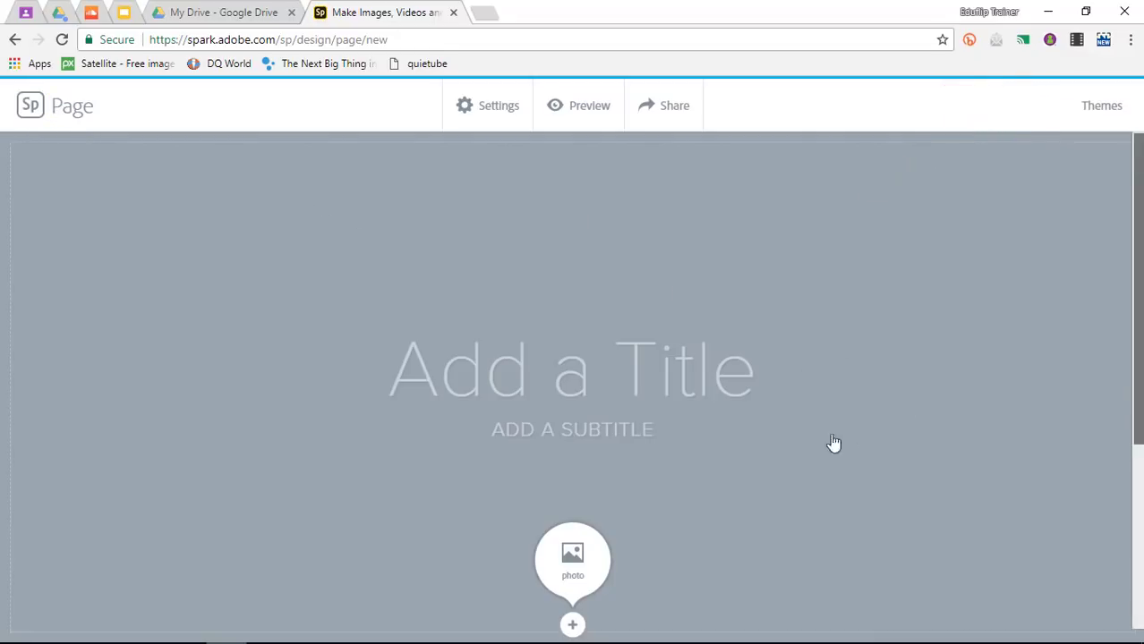
{"action": "scroll", "coordinate": [868, 361], "scroll_direction": "down", "scroll_amount": 2}
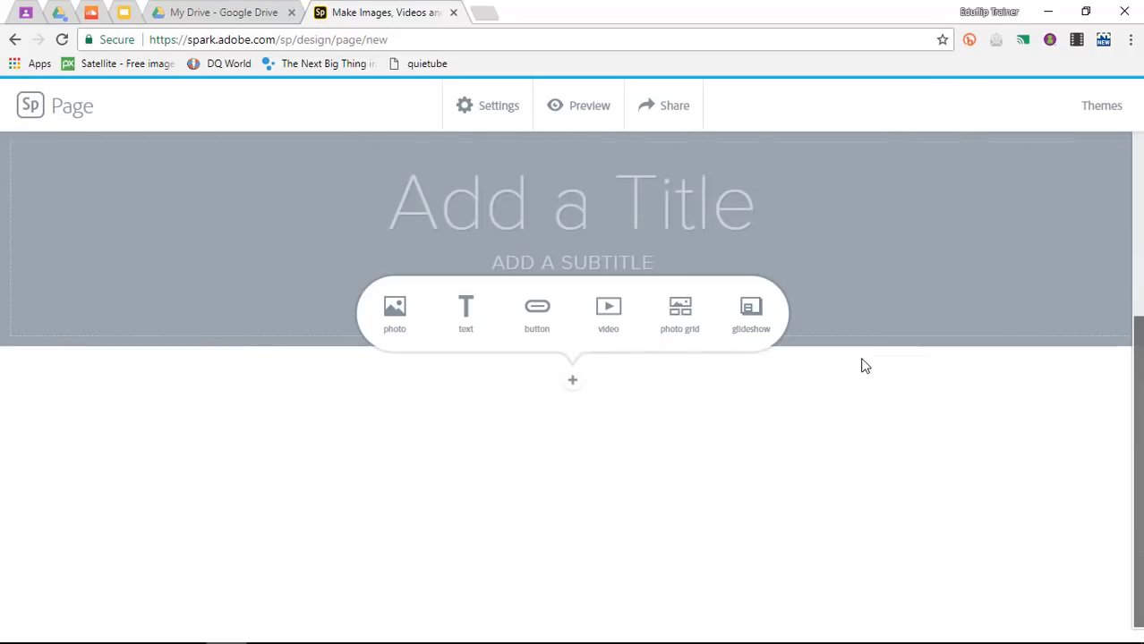
{"action": "scroll", "coordinate": [865, 365], "scroll_direction": "up", "scroll_amount": 2}
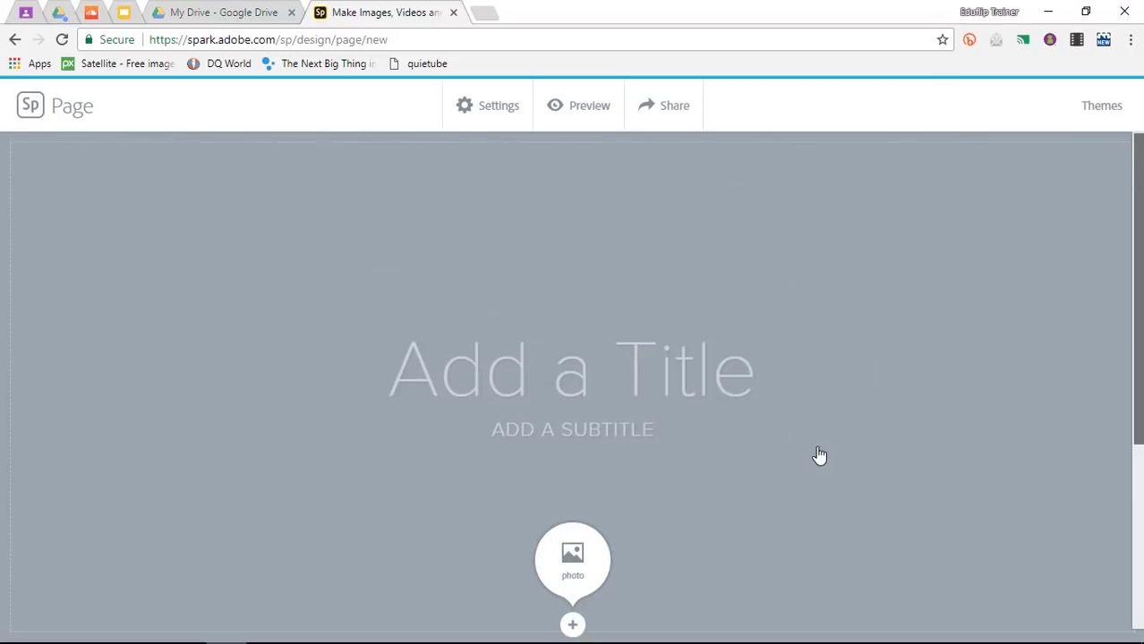
{"action": "scroll", "coordinate": [819, 455], "scroll_direction": "down", "scroll_amount": 1}
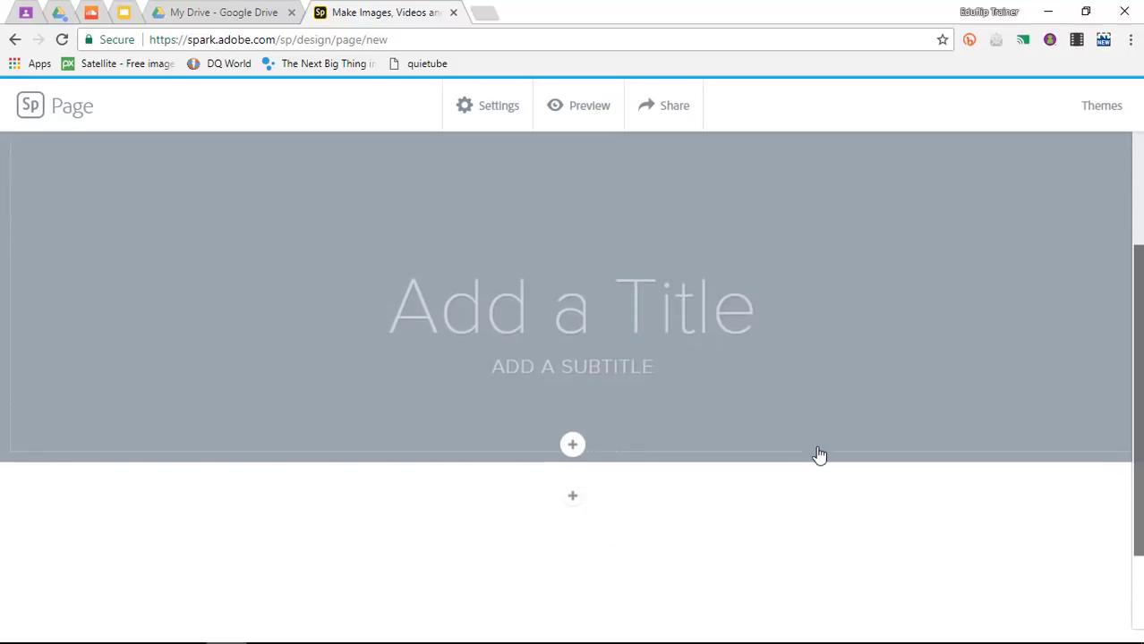
{"action": "scroll", "coordinate": [819, 456], "scroll_direction": "down", "scroll_amount": 1}
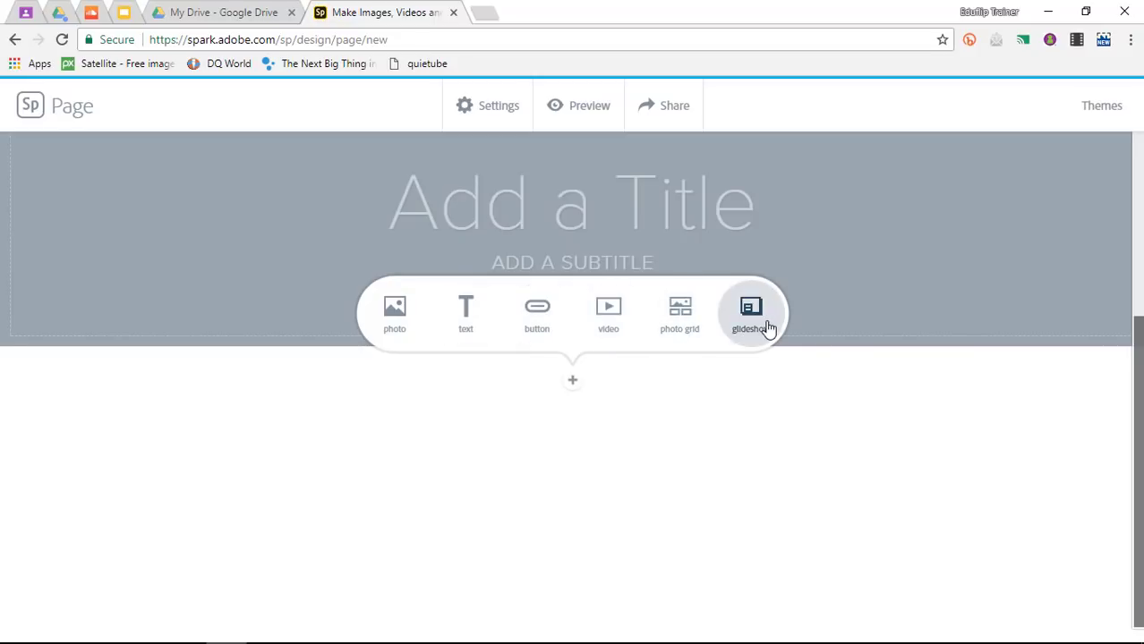
{"action": "left_click", "coordinate": [904, 287]}
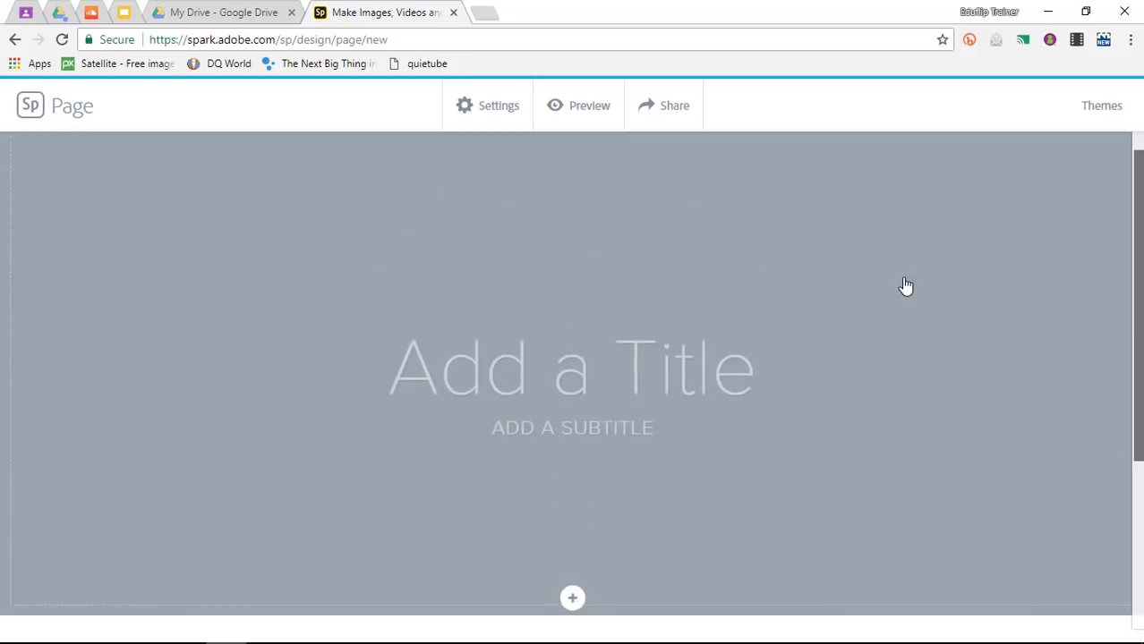
Title the page 'Adobe Spark Website' and type the flipped classroom tutorials subtitle
{"action": "left_click", "coordinate": [665, 387]}
{"action": "type", "text": "Ado"}
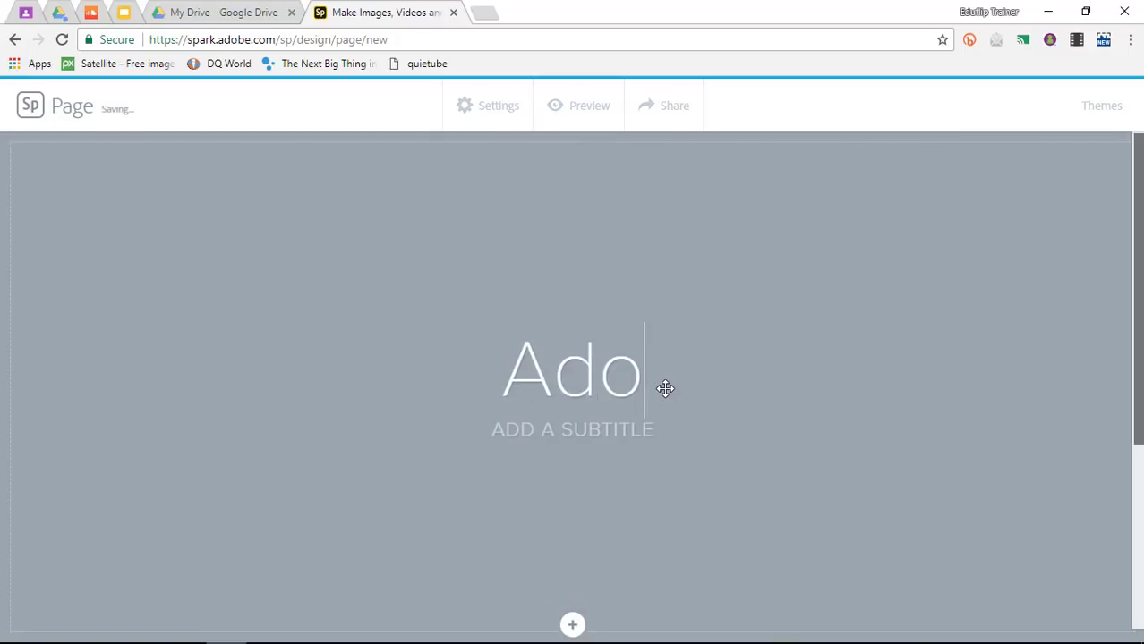
{"action": "type", "text": "be Spark Website"}
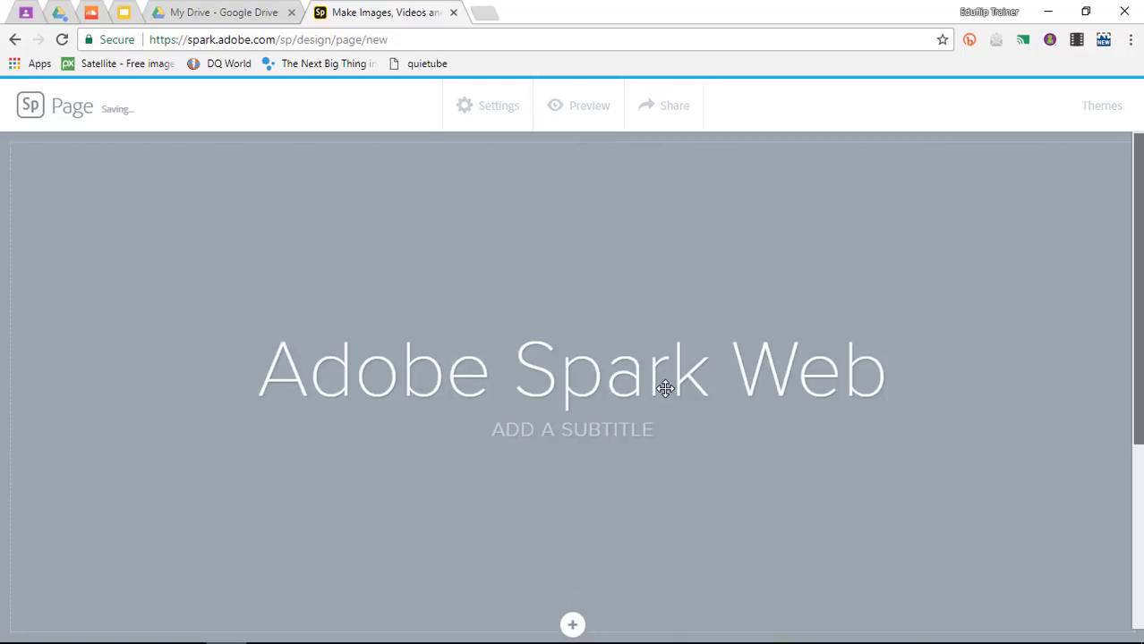
{"action": "left_click", "coordinate": [590, 431]}
{"action": "type", "text": "DEMONSTRA"}
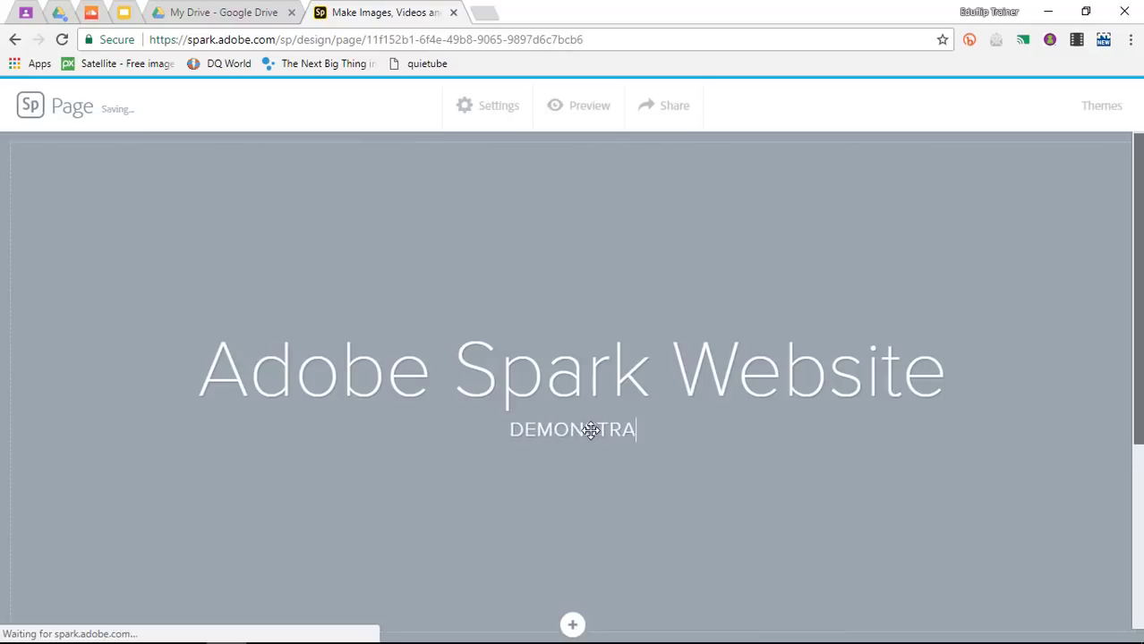
{"action": "type", "text": "TIO FO RFLIPPE"}
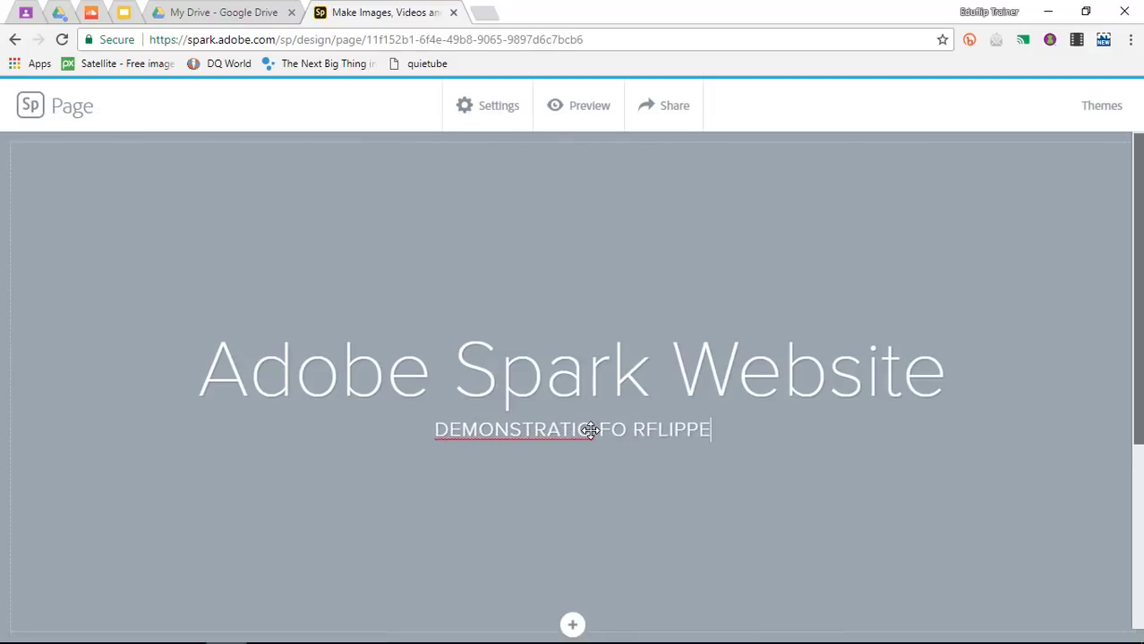
{"action": "type", "text": "D CLASSROOM TUTORIALS"}
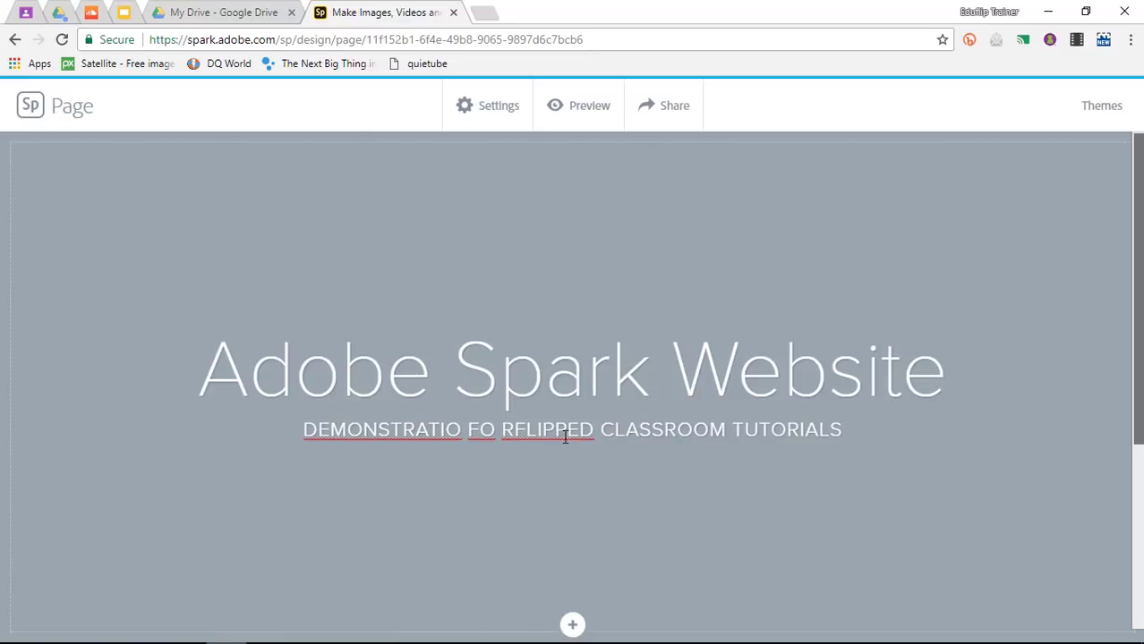
Fix the subtitle typo so 'FO RFLIPPED' reads 'FOR FLIPPED'
{"action": "right_click", "coordinate": [550, 430]}
{"action": "left_click", "coordinate": [510, 429]}
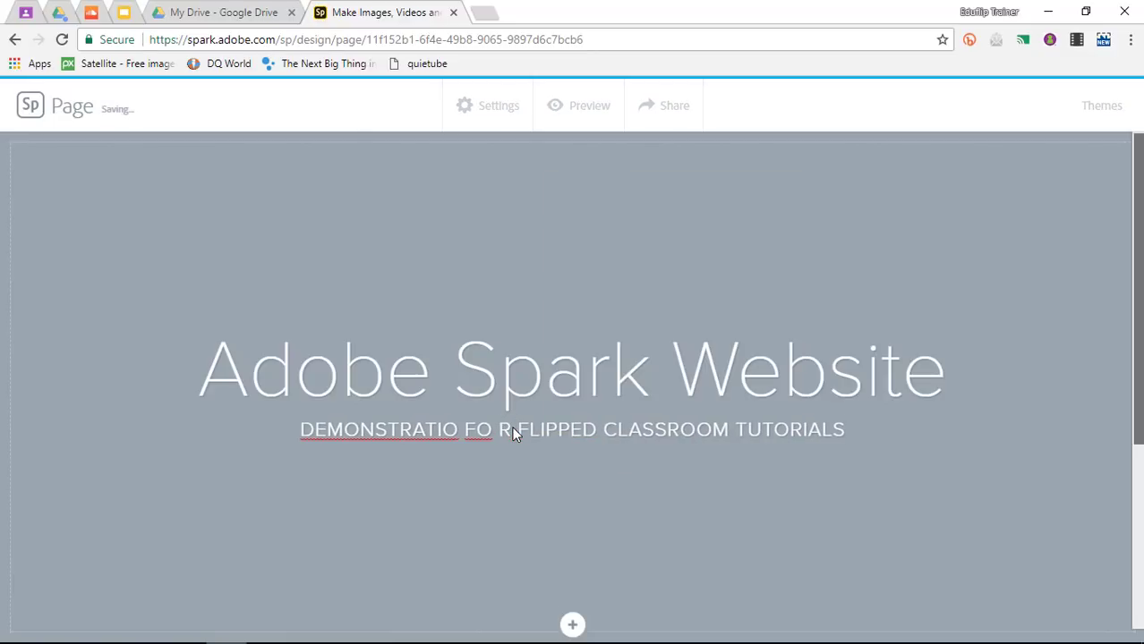
{"action": "key", "text": "Left"}
{"action": "key", "text": "Left"}
{"action": "key", "text": "BackSpace"}
{"action": "left_click", "coordinate": [926, 461]}
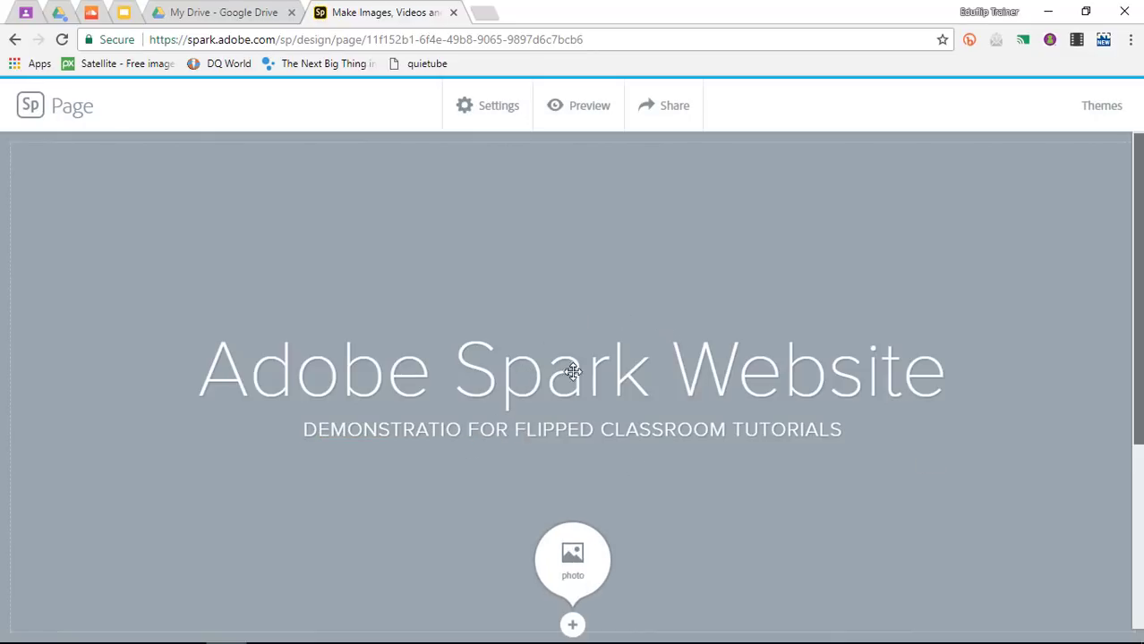
Search free photos for 'tech' and set the laptop-on-desk photo as the header background
{"action": "left_click", "coordinate": [574, 557]}
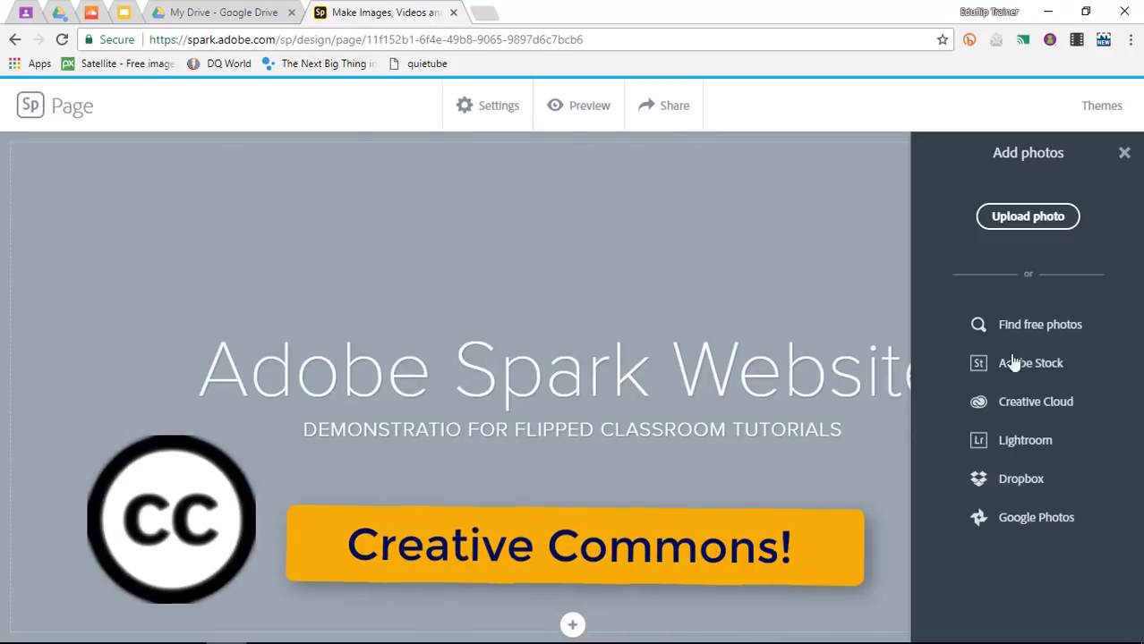
{"action": "left_click", "coordinate": [983, 327]}
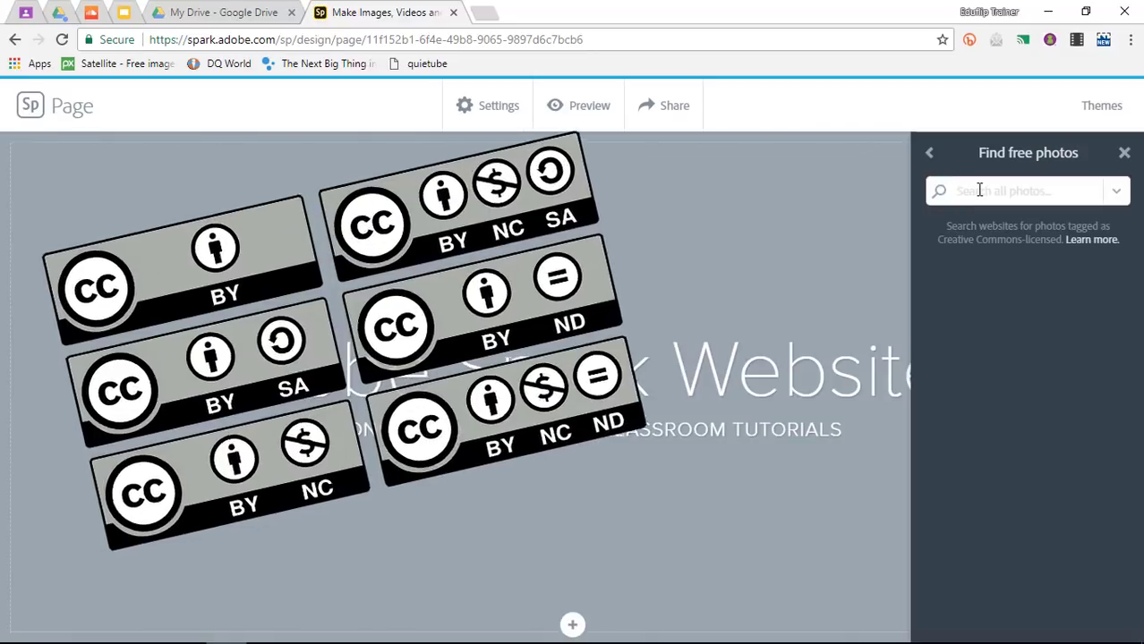
{"action": "type", "text": "tech"}
{"action": "key", "text": "Return"}
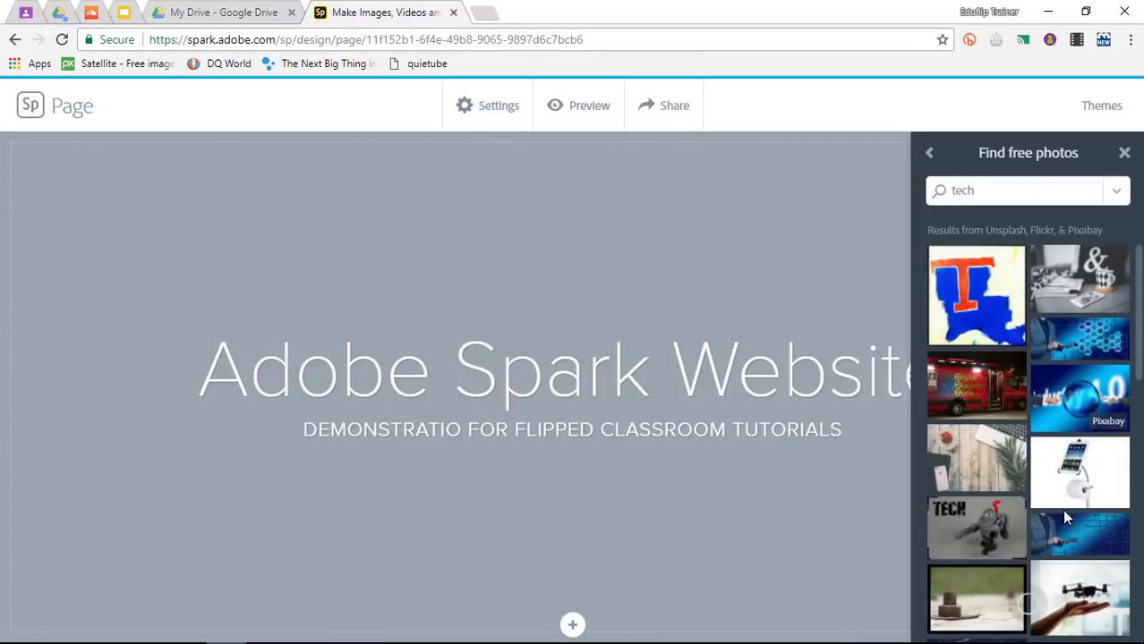
{"action": "scroll", "coordinate": [1074, 466], "scroll_direction": "down", "scroll_amount": 3}
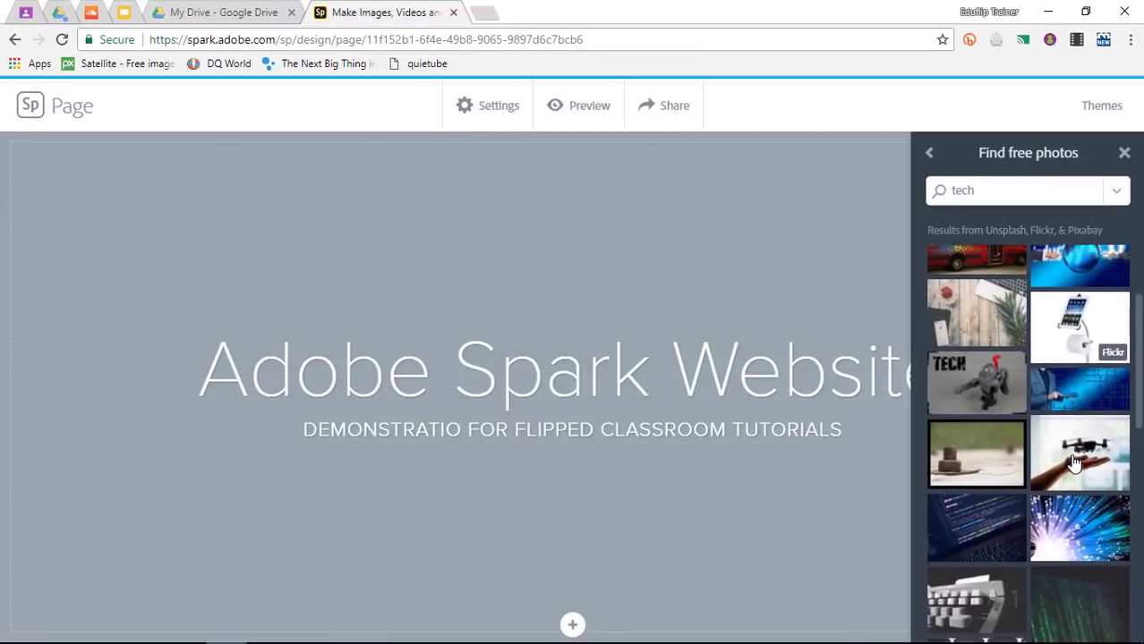
{"action": "scroll", "coordinate": [1074, 463], "scroll_direction": "down", "scroll_amount": 6}
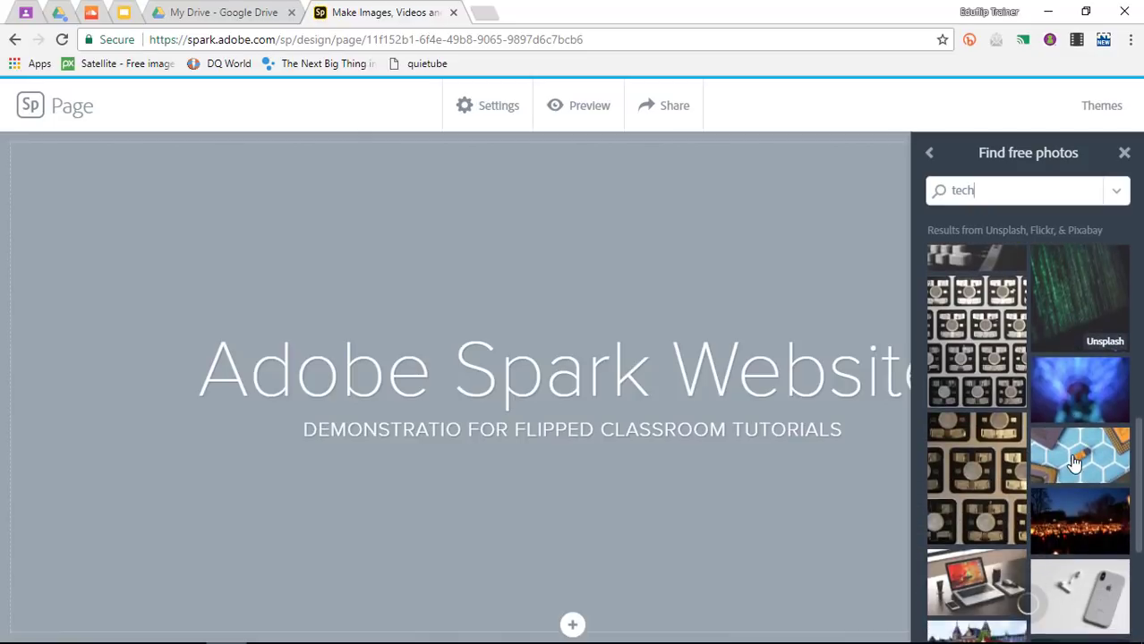
{"action": "scroll", "coordinate": [1074, 463], "scroll_direction": "down", "scroll_amount": 4}
{"action": "left_click", "coordinate": [979, 406]}
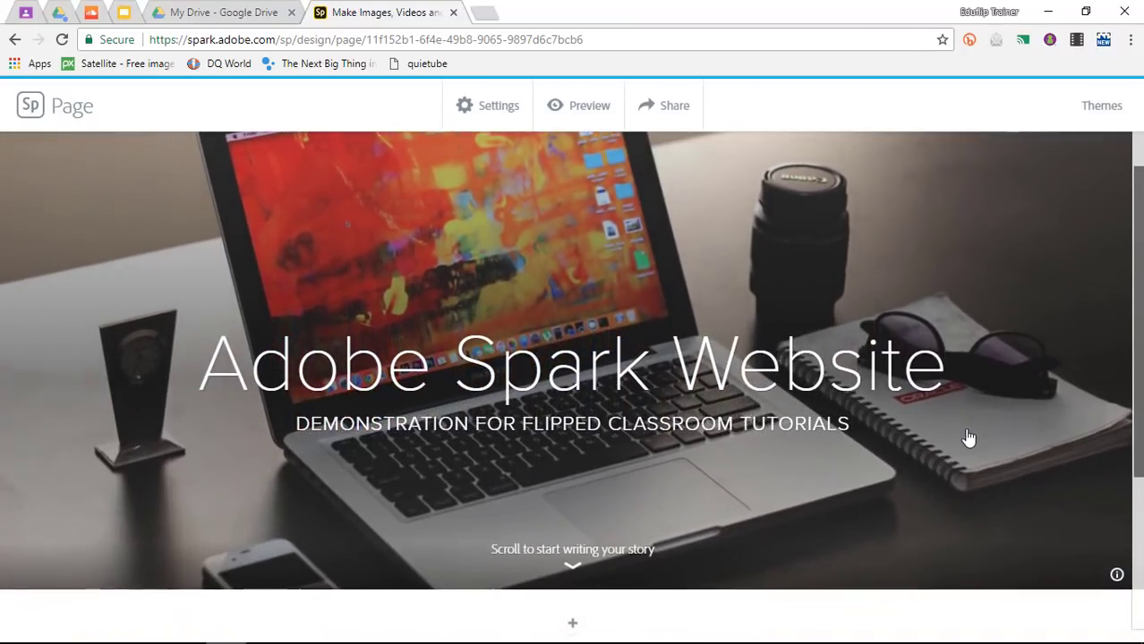
Add a Video block below the header, paste the YouTube infographics link and save it
{"action": "scroll", "coordinate": [967, 436], "scroll_direction": "down", "scroll_amount": 4}
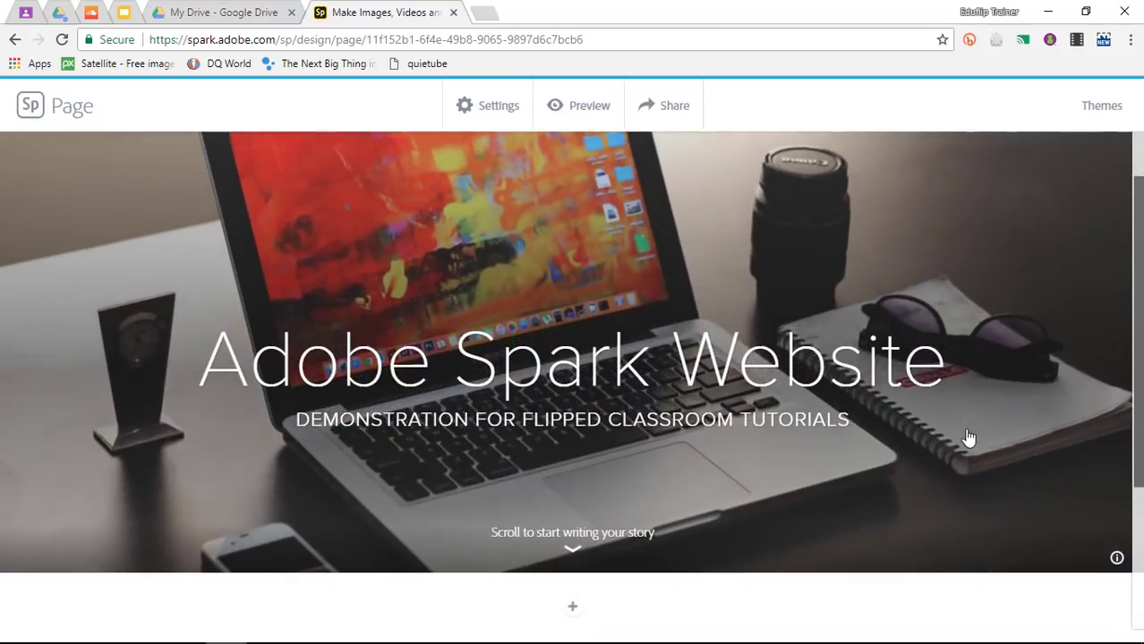
{"action": "scroll", "coordinate": [967, 436], "scroll_direction": "down", "scroll_amount": 2}
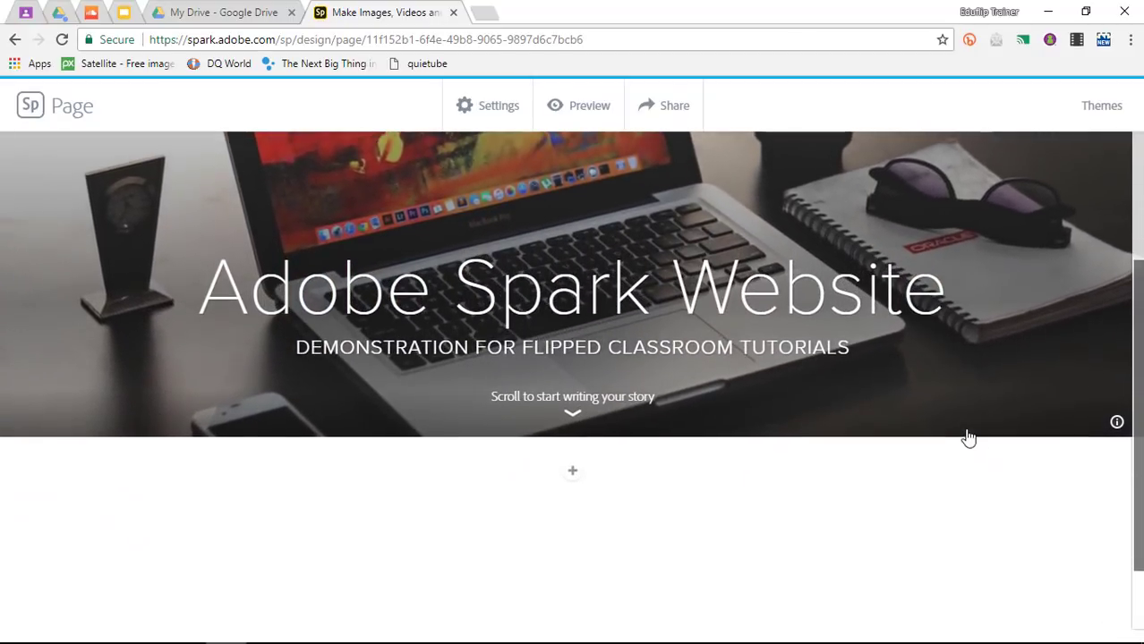
{"action": "left_click", "coordinate": [573, 471]}
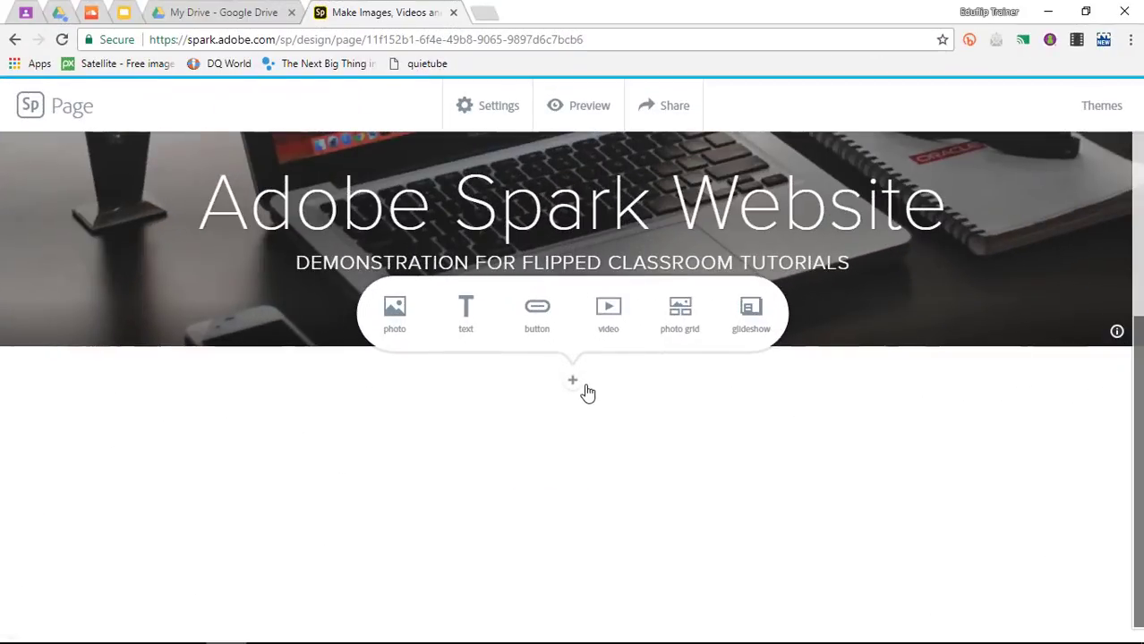
{"action": "left_click", "coordinate": [607, 318]}
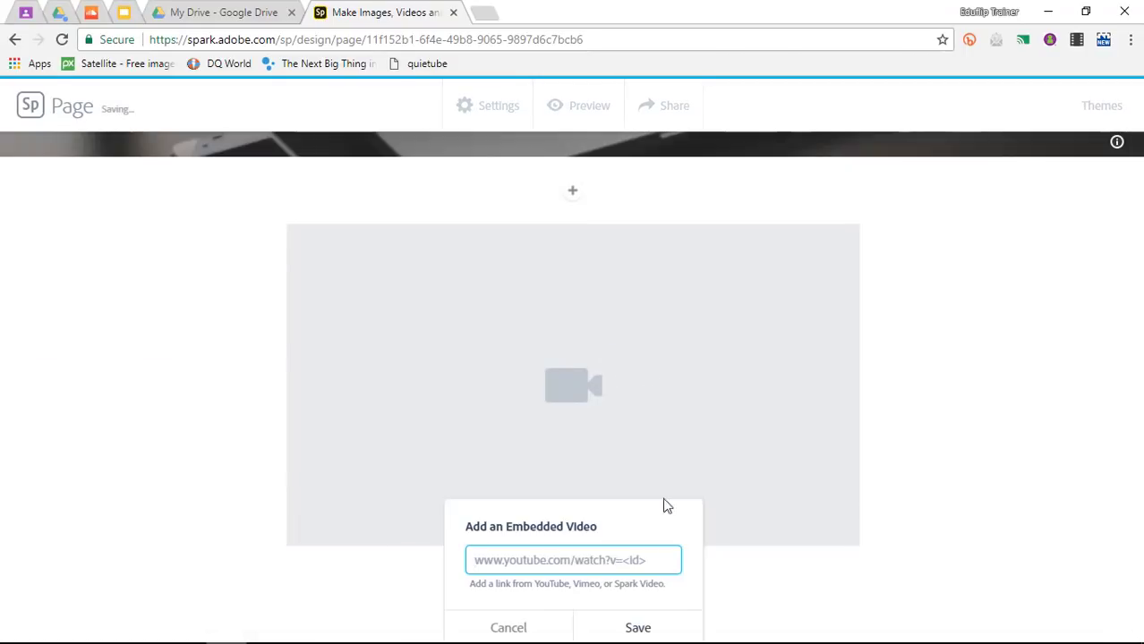
{"action": "right_click", "coordinate": [535, 560]}
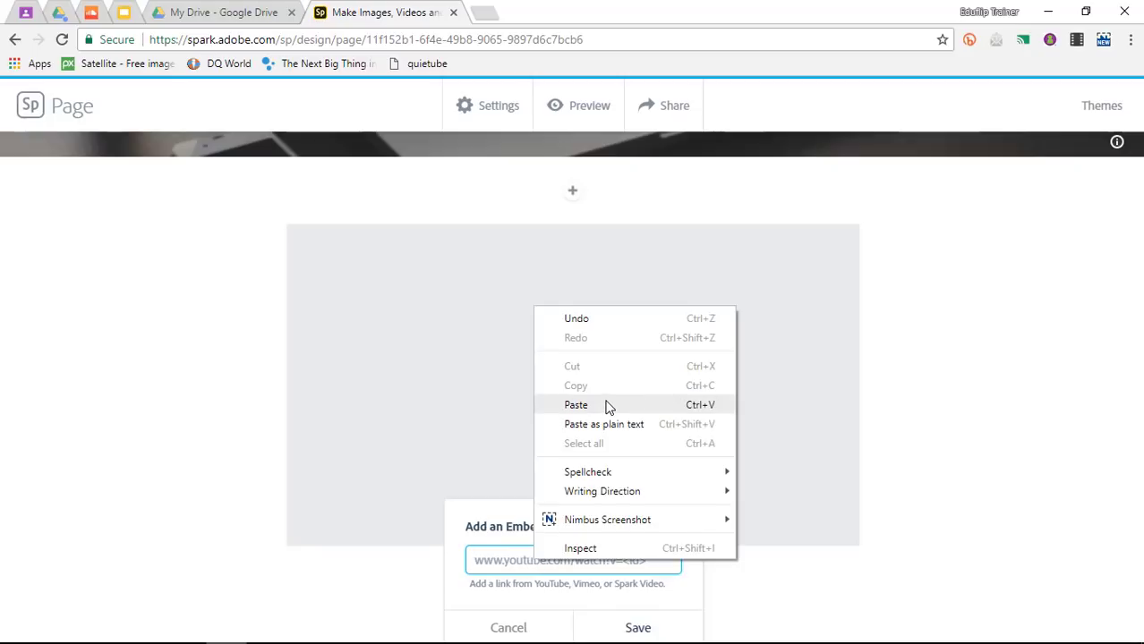
{"action": "left_click", "coordinate": [575, 404]}
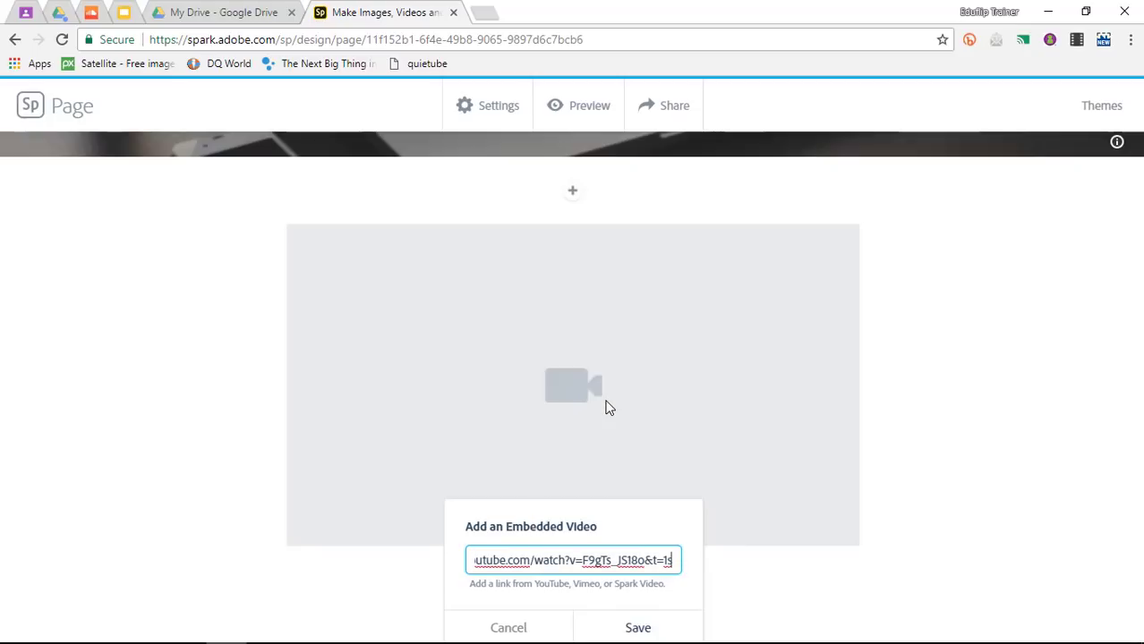
{"action": "left_click", "coordinate": [661, 630]}
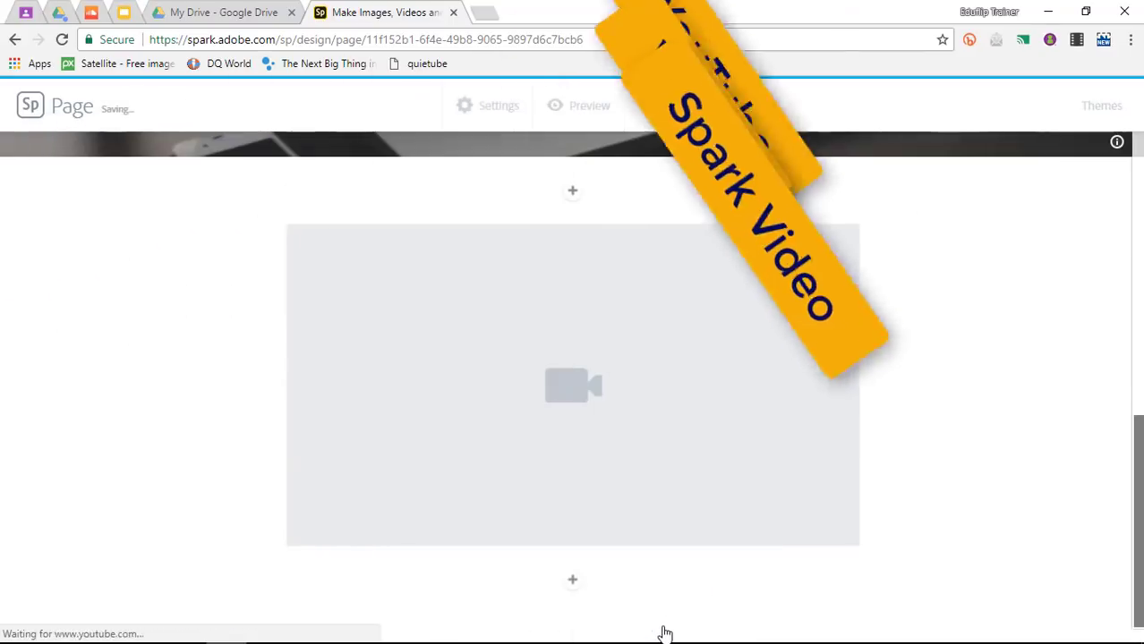
{"action": "scroll", "coordinate": [952, 334], "scroll_direction": "up", "scroll_amount": 5}
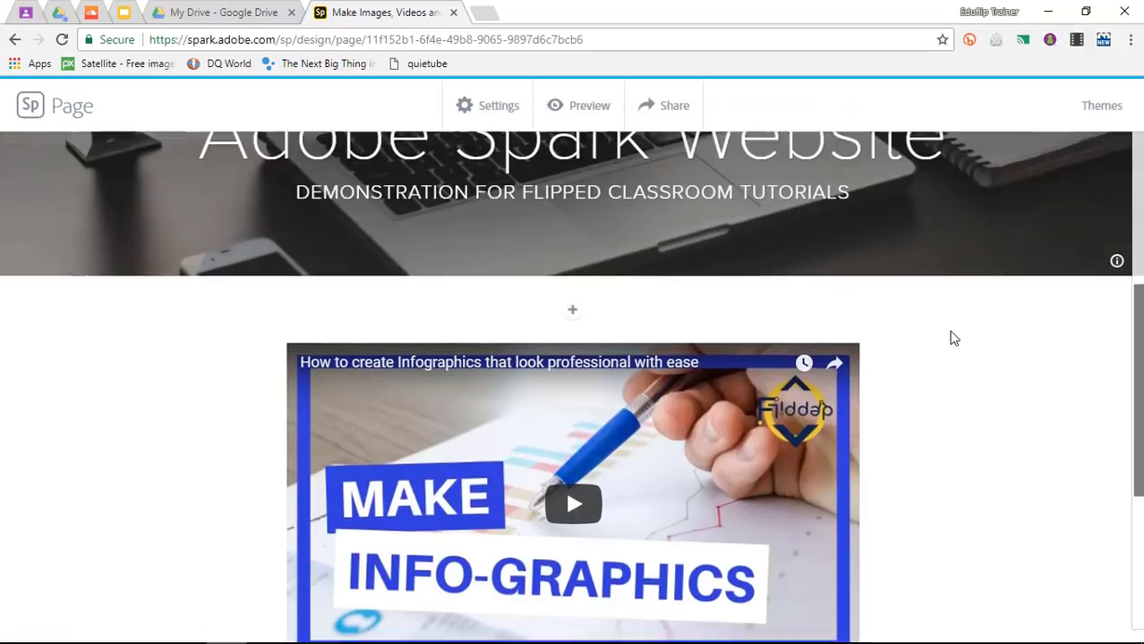
{"action": "scroll", "coordinate": [952, 339], "scroll_direction": "down", "scroll_amount": 4}
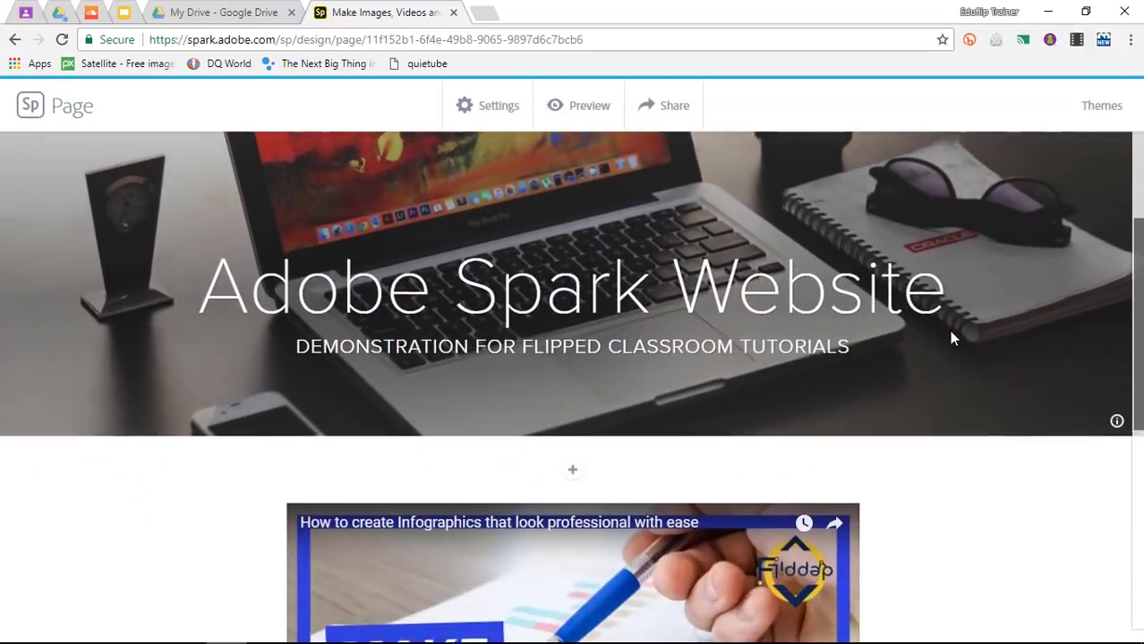
{"action": "scroll", "coordinate": [952, 336], "scroll_direction": "down", "scroll_amount": 1}
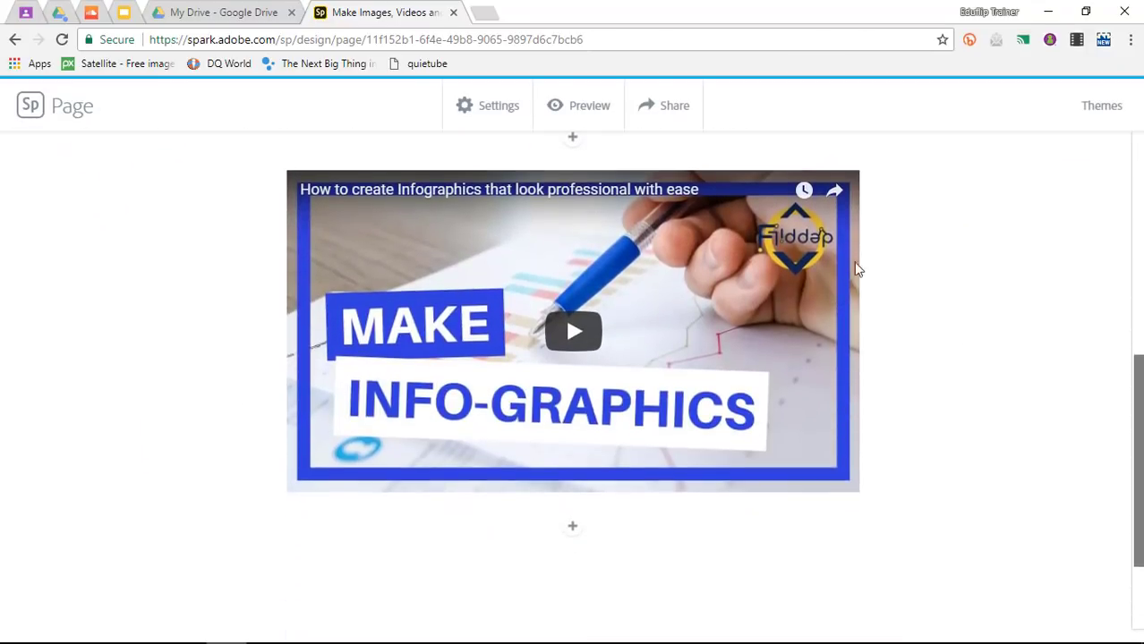
Insert a text block above the video inviting readers to learn how professional infographics are made
{"action": "left_click", "coordinate": [572, 139]}
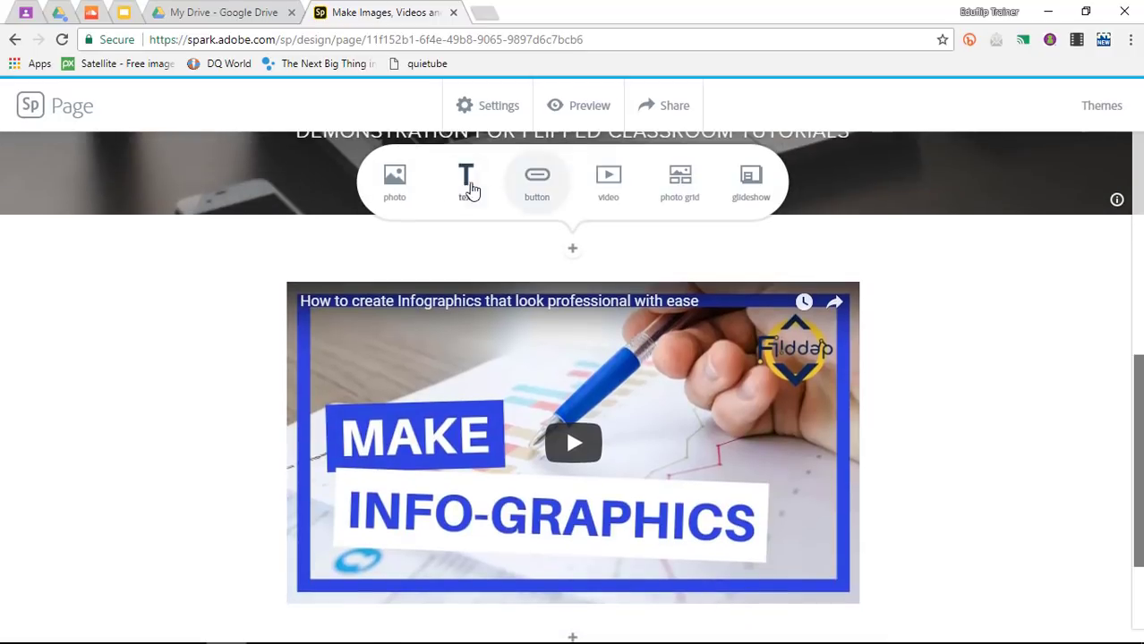
{"action": "left_click", "coordinate": [465, 184]}
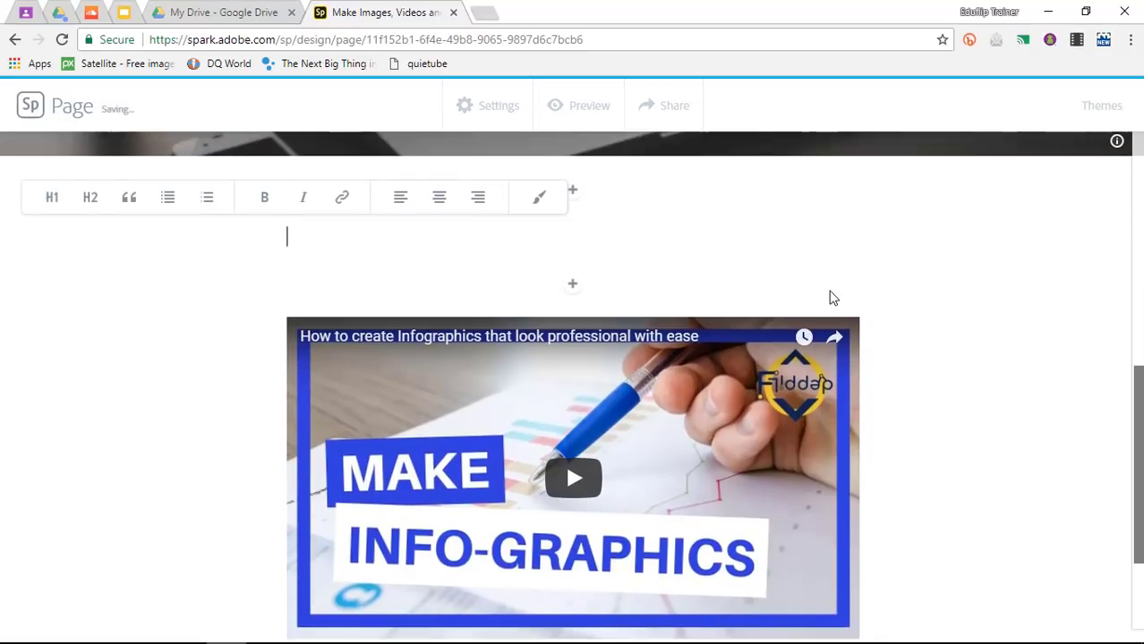
{"action": "type", "text": "If you would like to know how all this professional l"}
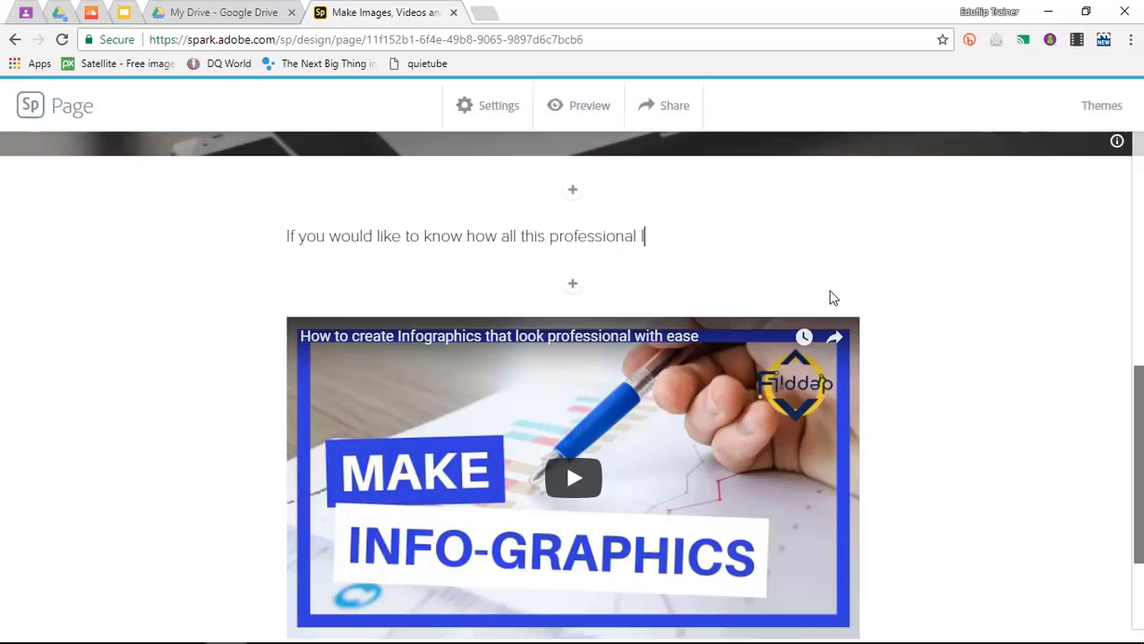
{"action": "type", "text": "nfographics are made and how your students can make their own watch this video!"}
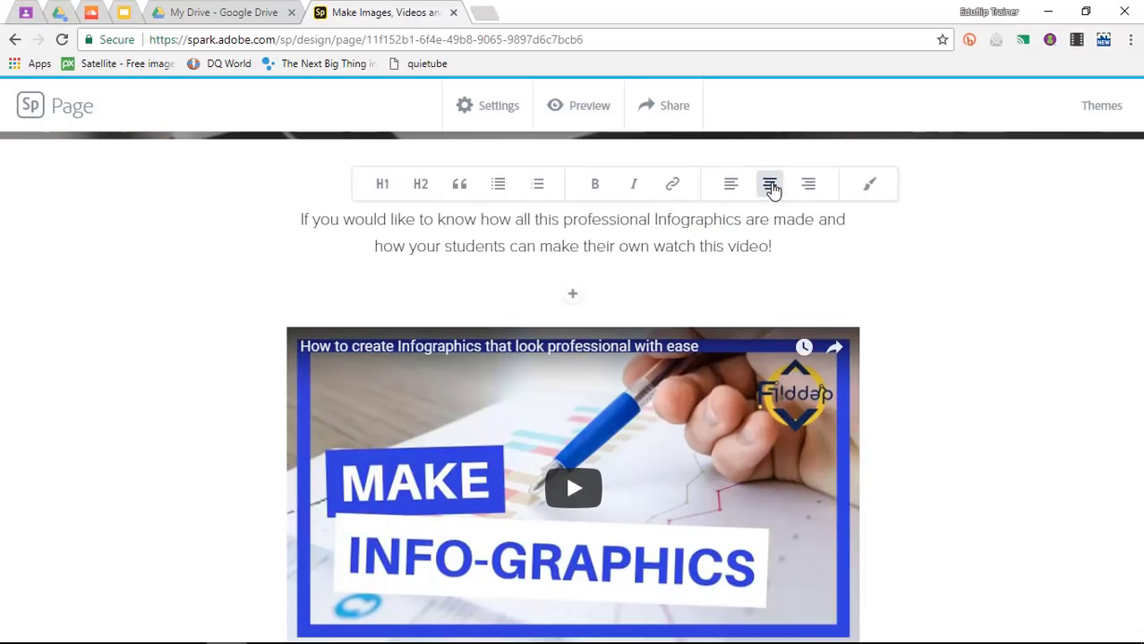
Try left and right paragraph alignment, then dismiss the theme upgrade offer
{"action": "left_click", "coordinate": [731, 188]}
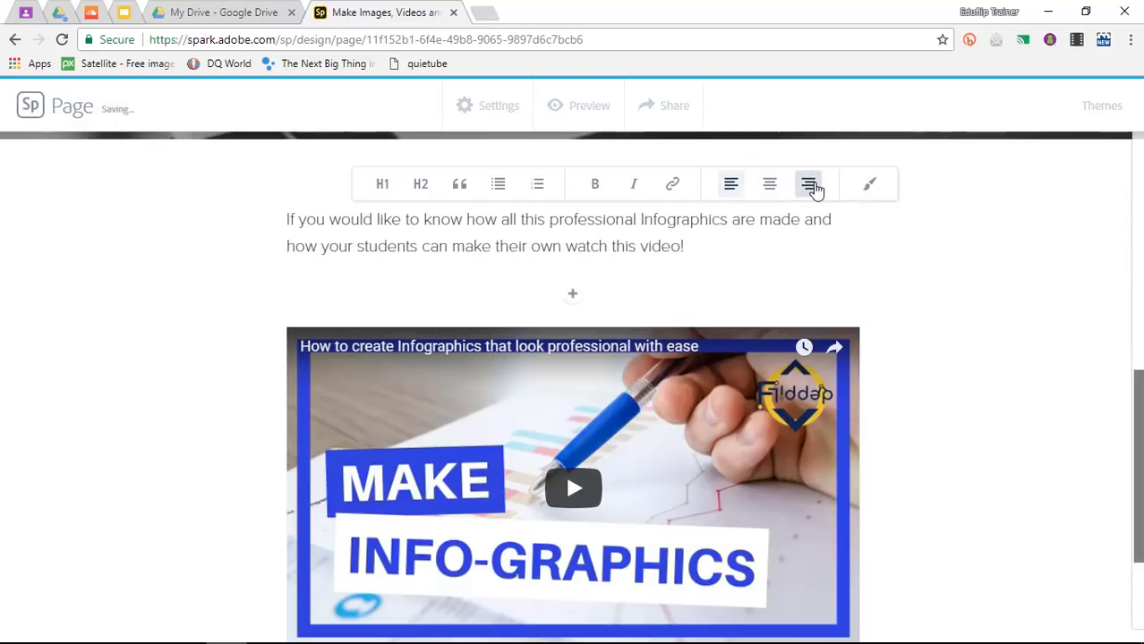
{"action": "left_click", "coordinate": [810, 187]}
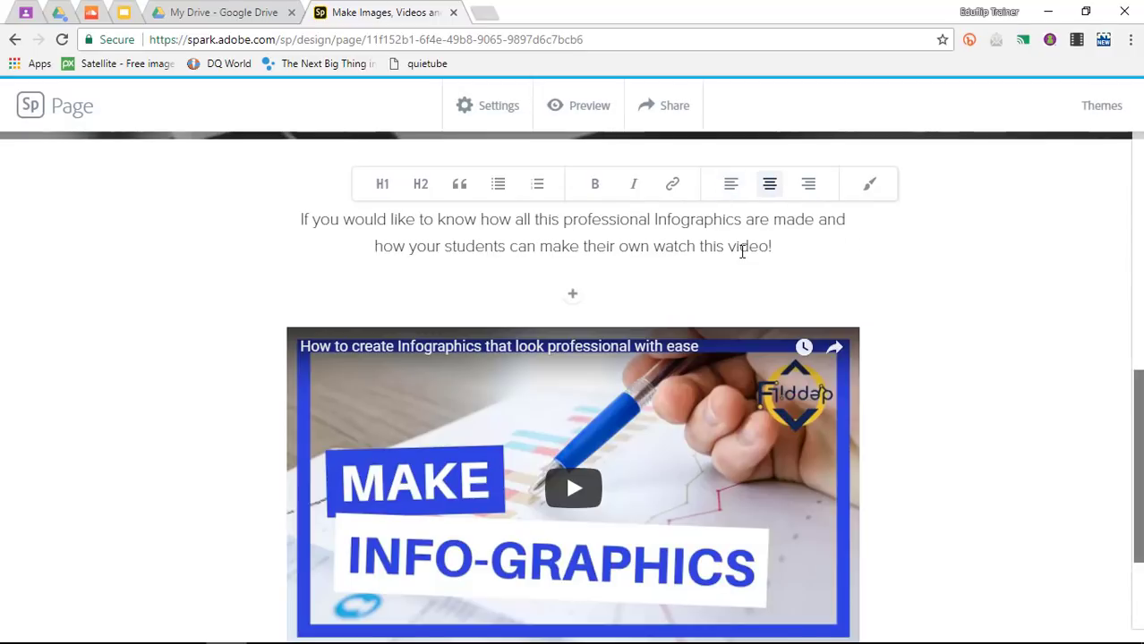
{"action": "scroll", "coordinate": [710, 255], "scroll_direction": "up", "scroll_amount": 2}
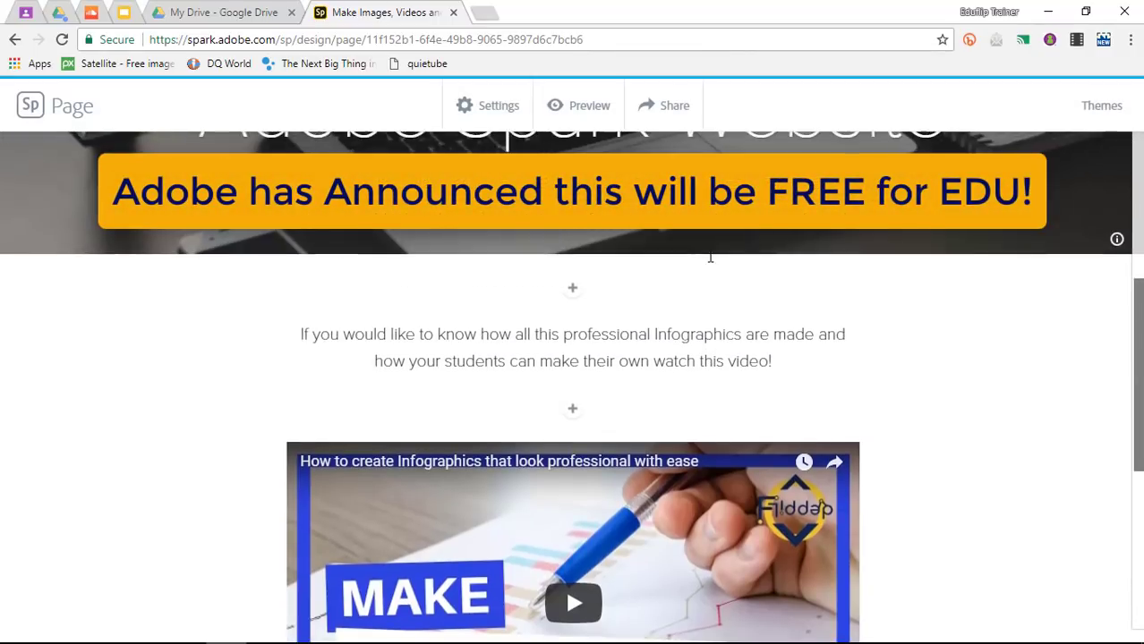
{"action": "scroll", "coordinate": [709, 257], "scroll_direction": "down", "scroll_amount": 1}
{"action": "left_click", "coordinate": [715, 264]}
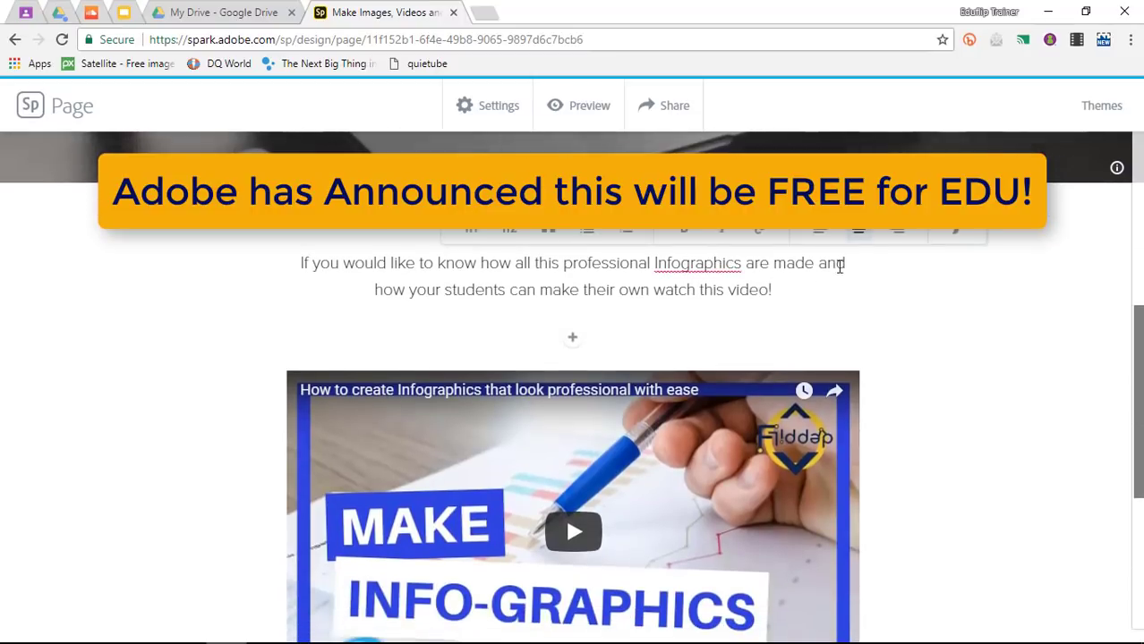
{"action": "left_click", "coordinate": [960, 231]}
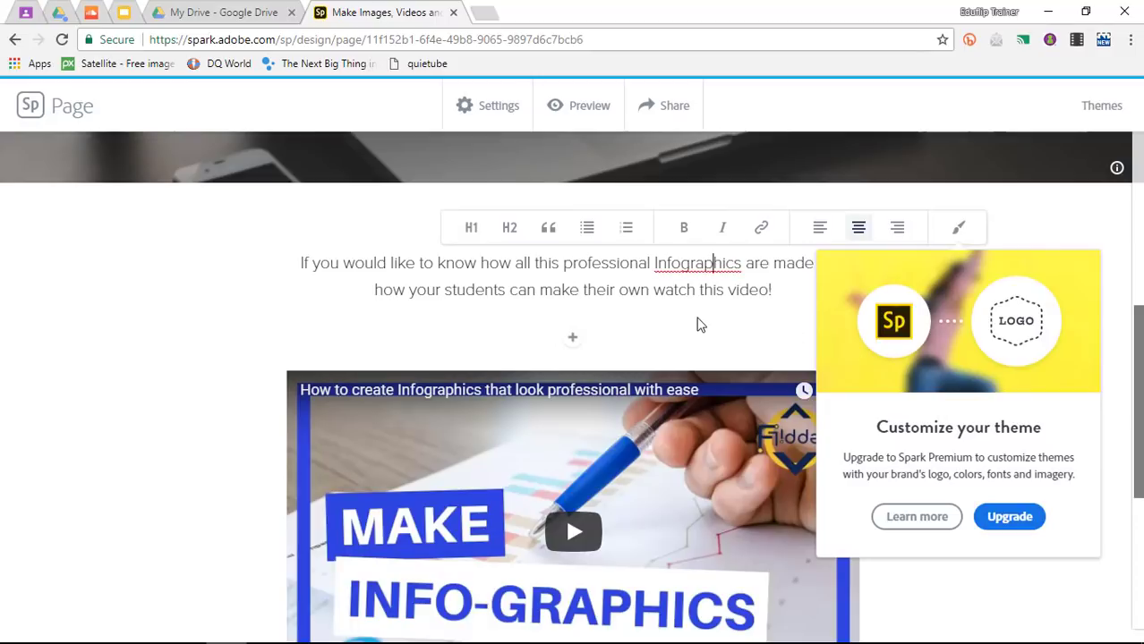
{"action": "left_click", "coordinate": [594, 288]}
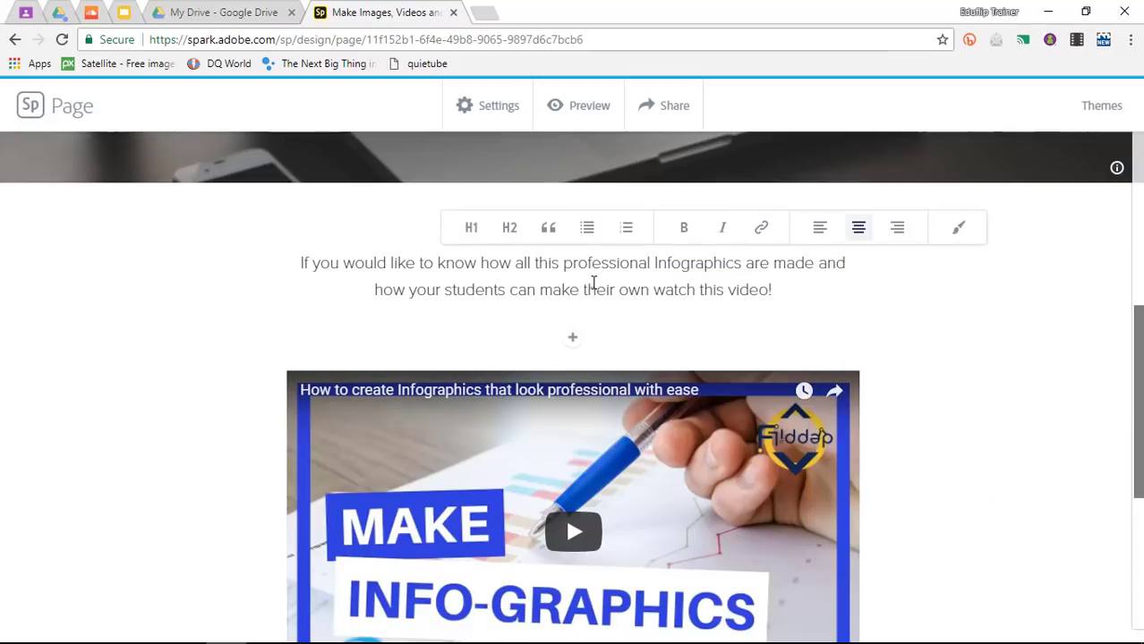
{"action": "scroll", "coordinate": [593, 283], "scroll_direction": "down", "scroll_amount": 2}
{"action": "scroll", "coordinate": [593, 283], "scroll_direction": "up", "scroll_amount": 7}
{"action": "scroll", "coordinate": [593, 283], "scroll_direction": "down", "scroll_amount": 9}
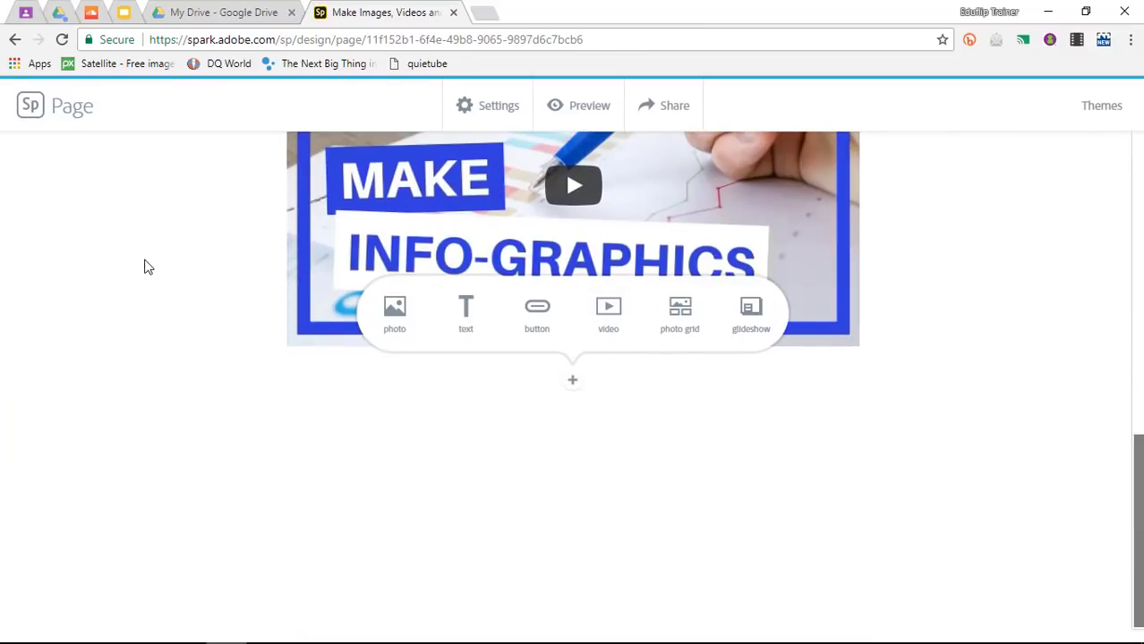
Insert the free 'tech' photo of an iPhone with earbuds below the video and show its layouts
{"action": "left_click", "coordinate": [400, 320]}
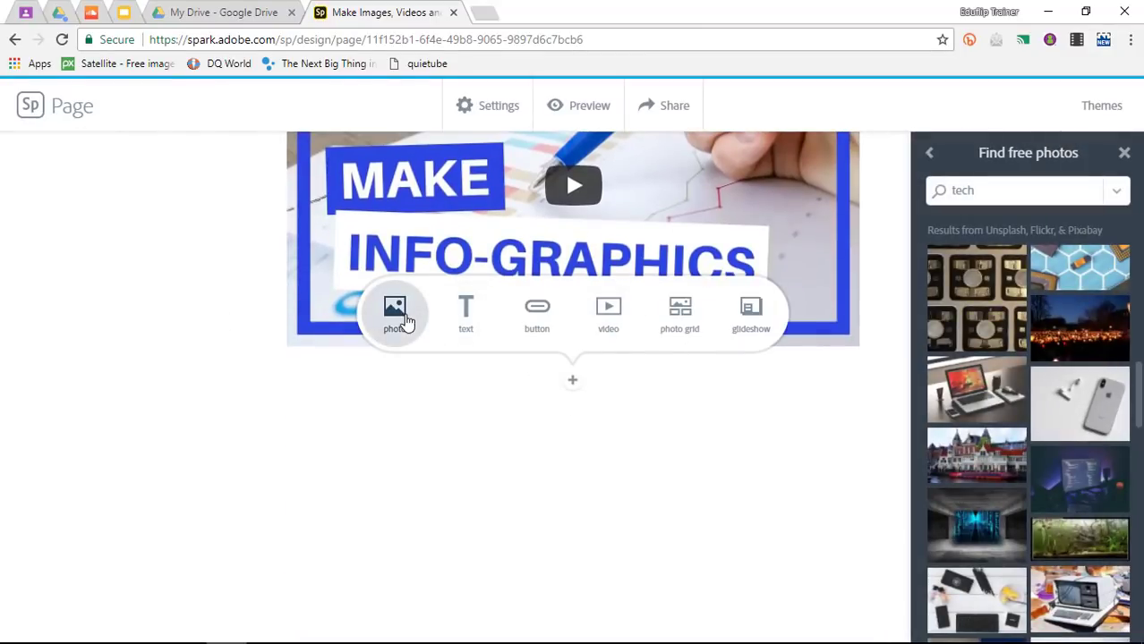
{"action": "left_click", "coordinate": [1078, 412]}
{"action": "scroll", "coordinate": [711, 301], "scroll_direction": "up", "scroll_amount": 2}
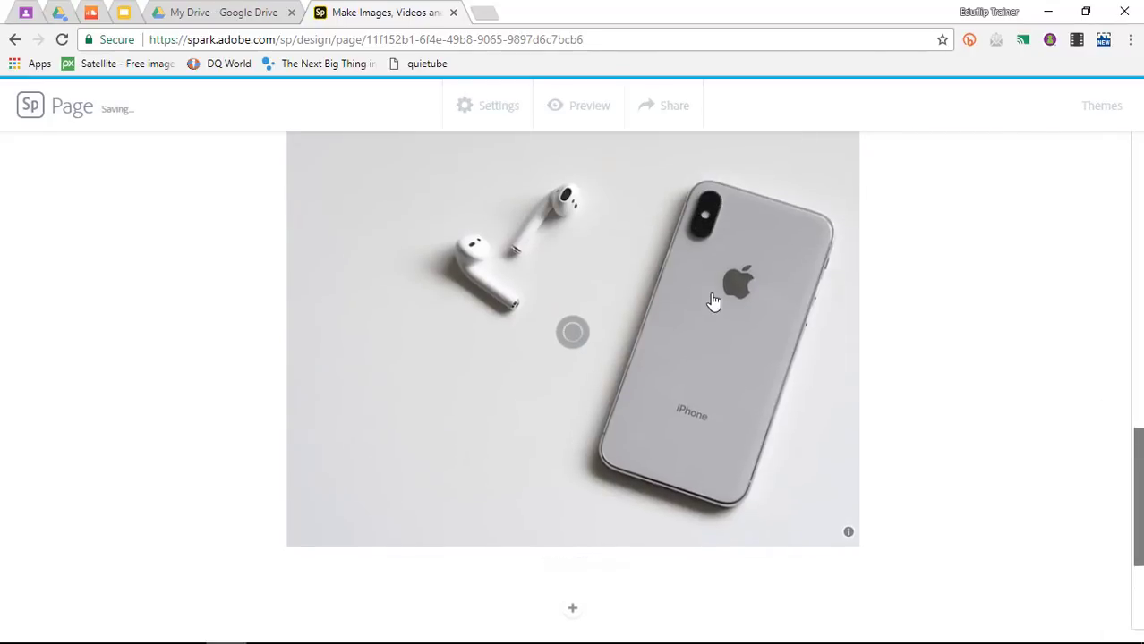
{"action": "left_click", "coordinate": [624, 307]}
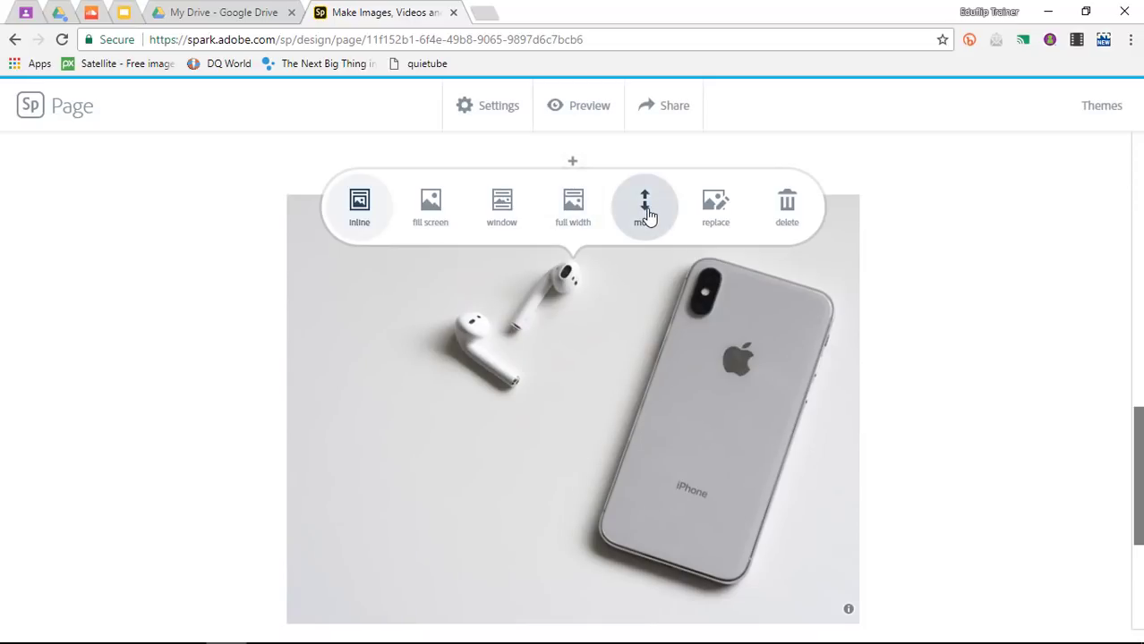
Switch the iPhone photo to the Window layout
{"action": "left_click", "coordinate": [503, 214]}
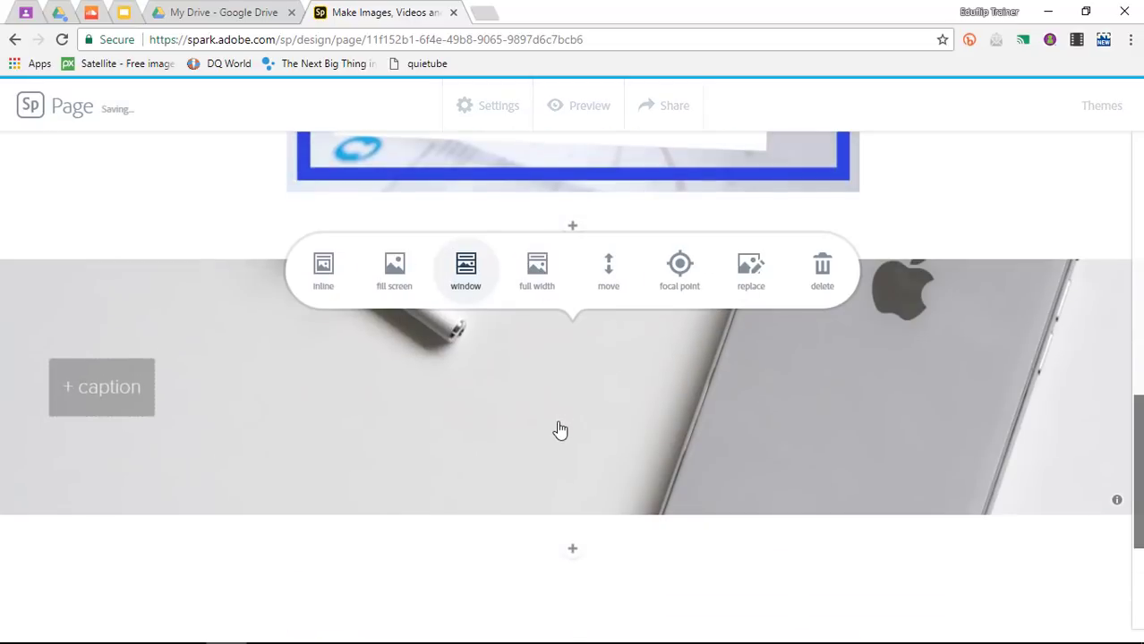
{"action": "scroll", "coordinate": [559, 430], "scroll_direction": "up", "scroll_amount": 3}
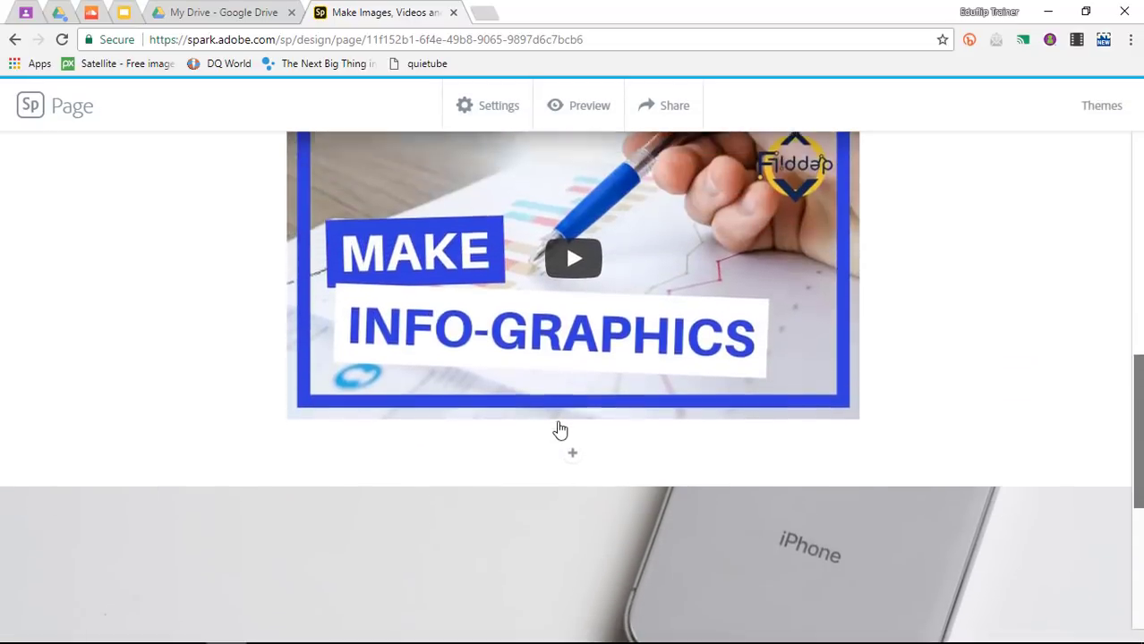
{"action": "scroll", "coordinate": [559, 431], "scroll_direction": "down", "scroll_amount": 5}
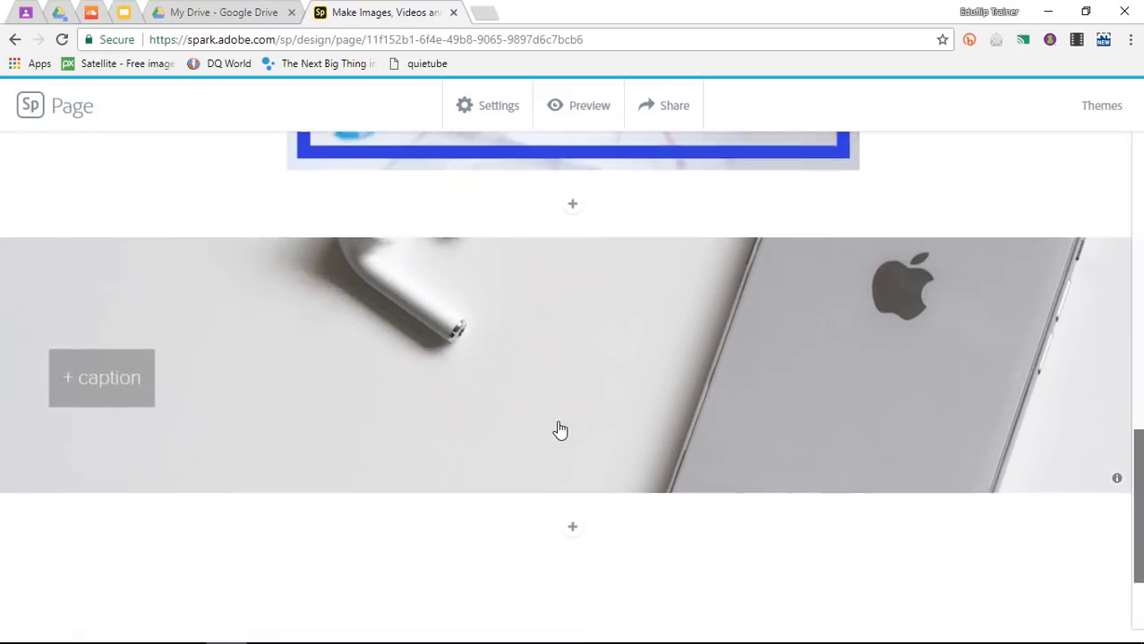
{"action": "scroll", "coordinate": [559, 431], "scroll_direction": "up", "scroll_amount": 2}
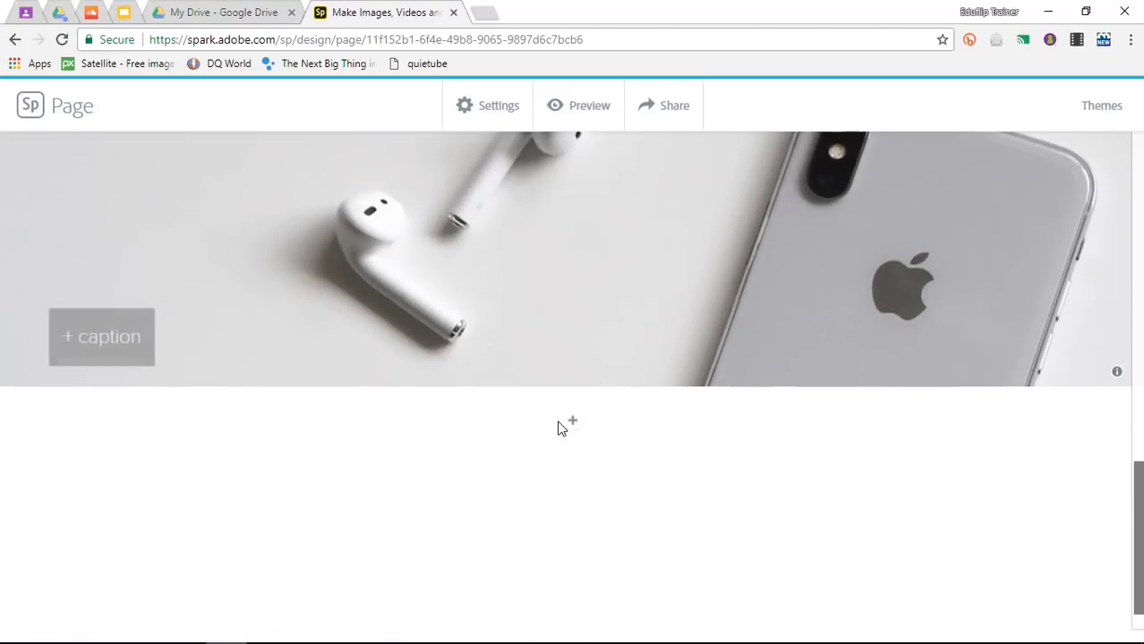
{"action": "scroll", "coordinate": [557, 429], "scroll_direction": "up", "scroll_amount": 1}
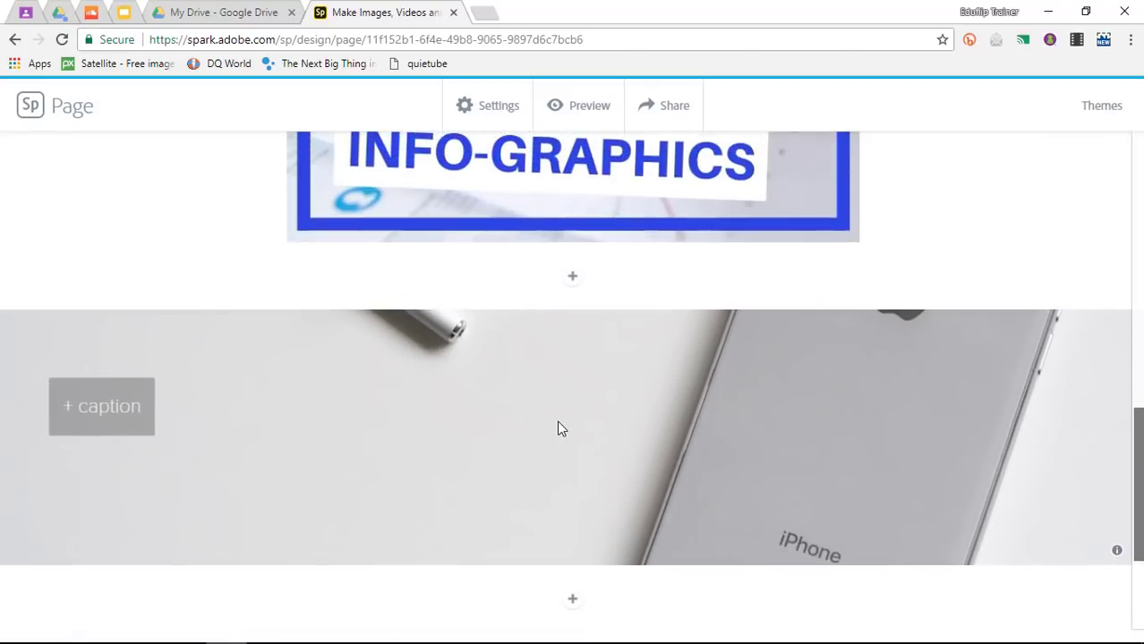
Caption the photo 'Check out even more Tech and EdTech videos on the Website Eduflip.'
{"action": "left_click", "coordinate": [102, 417]}
{"action": "type", "text": "Check "}
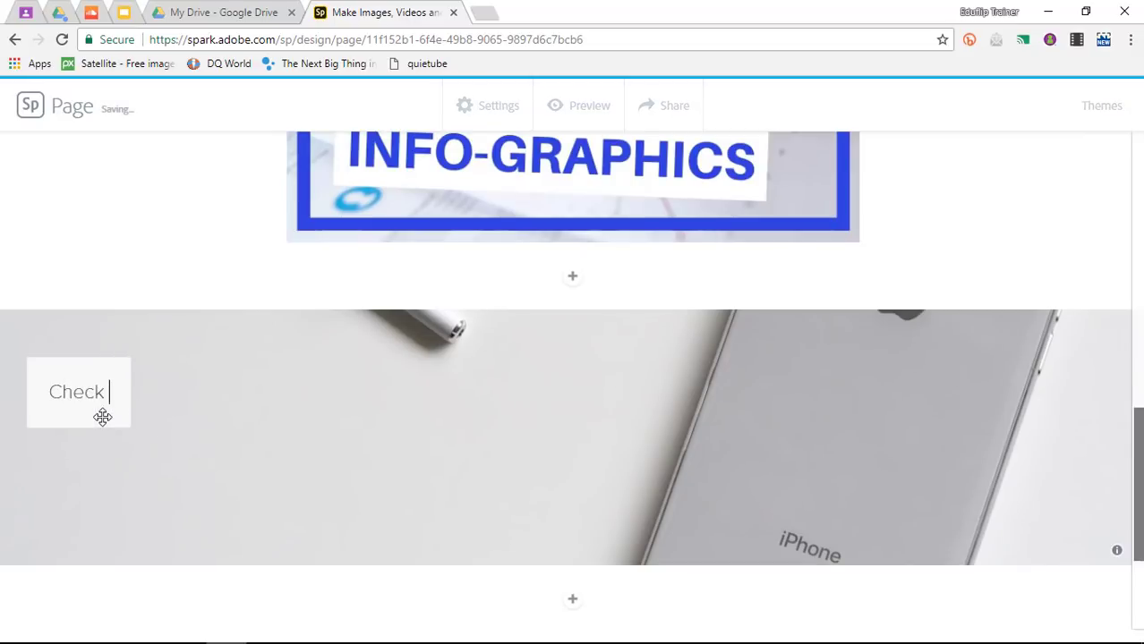
{"action": "type", "text": "out even more "}
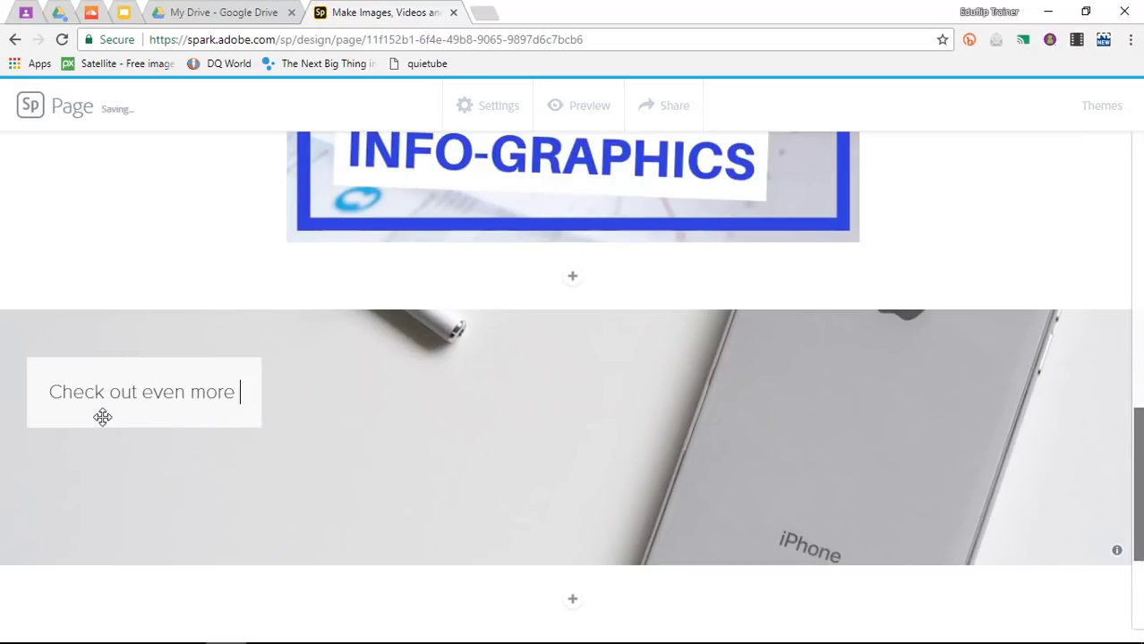
{"action": "type", "text": "Tech and Ed"}
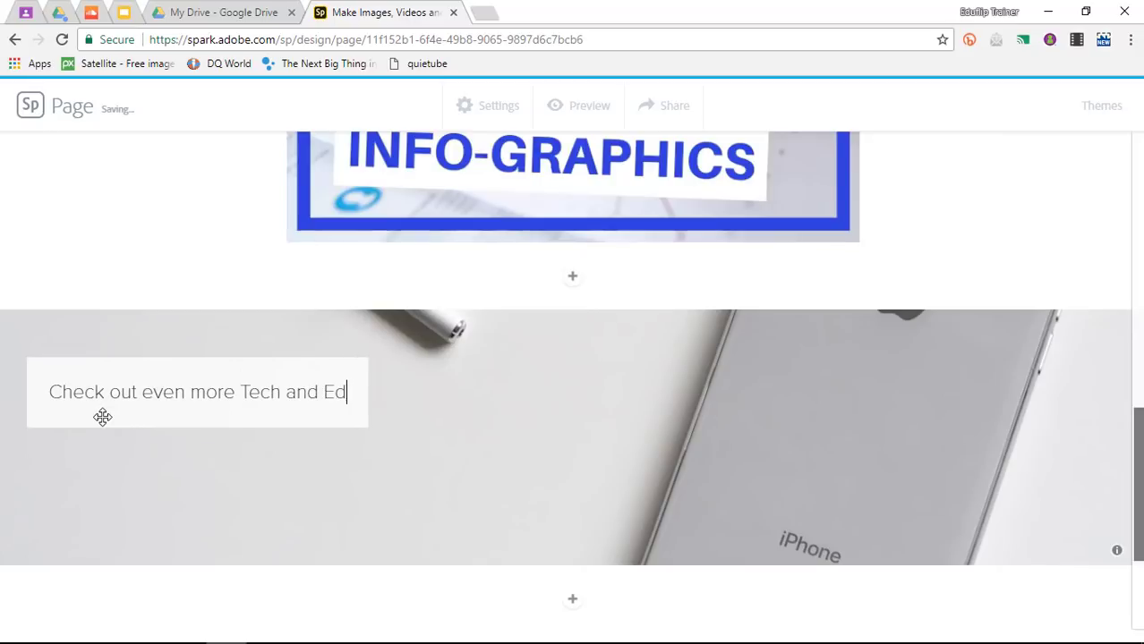
{"action": "type", "text": "Tech videos o"}
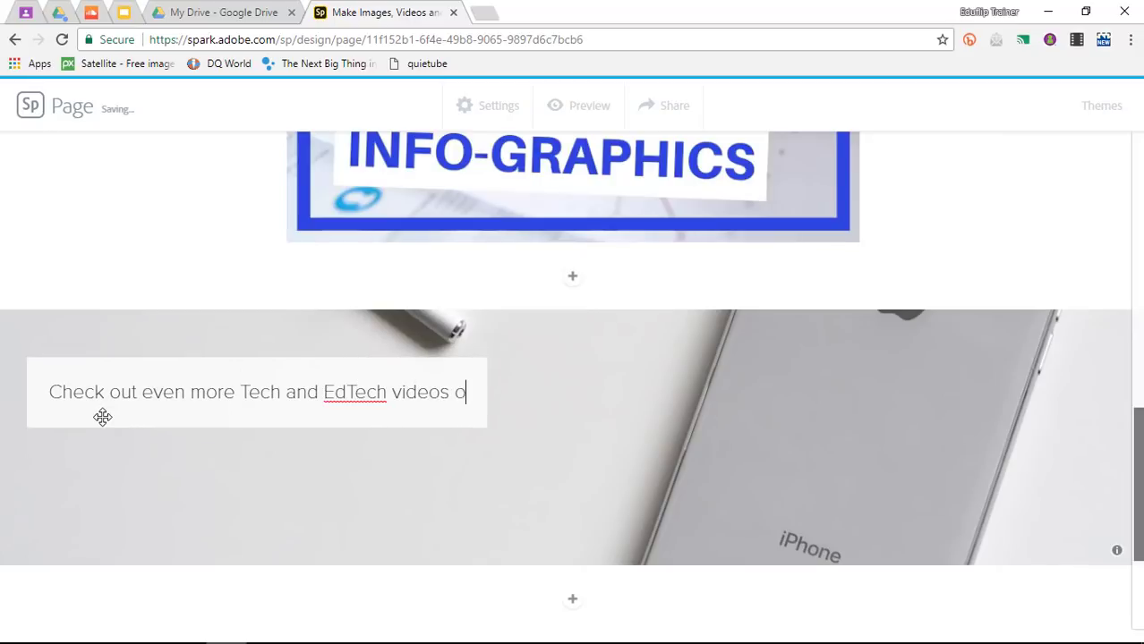
{"action": "type", "text": "n the Websit"}
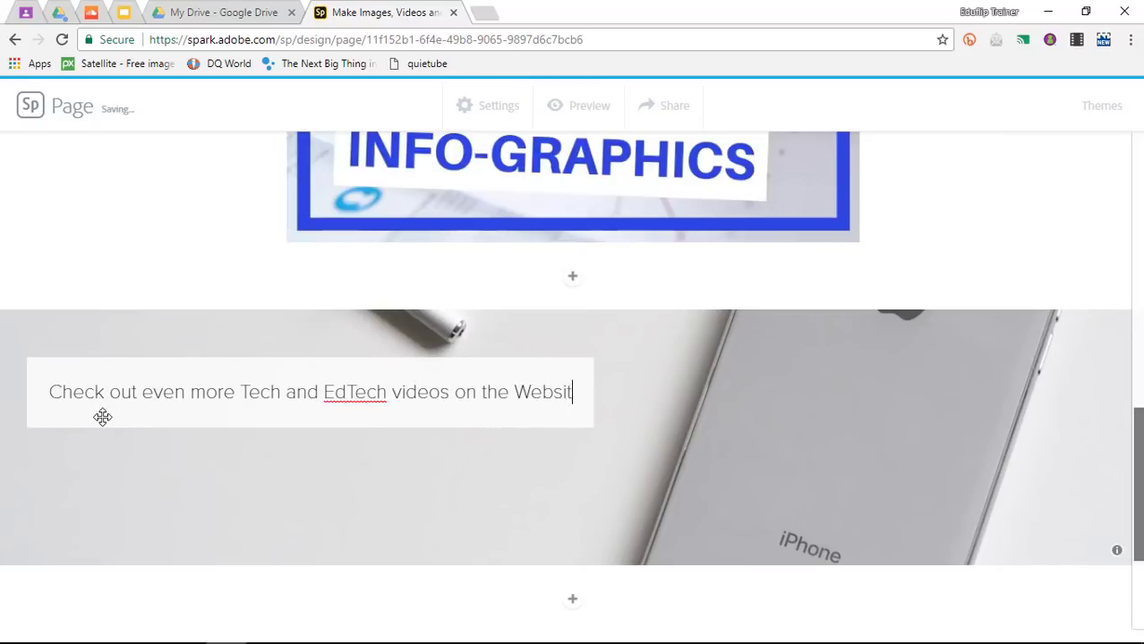
{"action": "type", "text": "e Eduflip.net"}
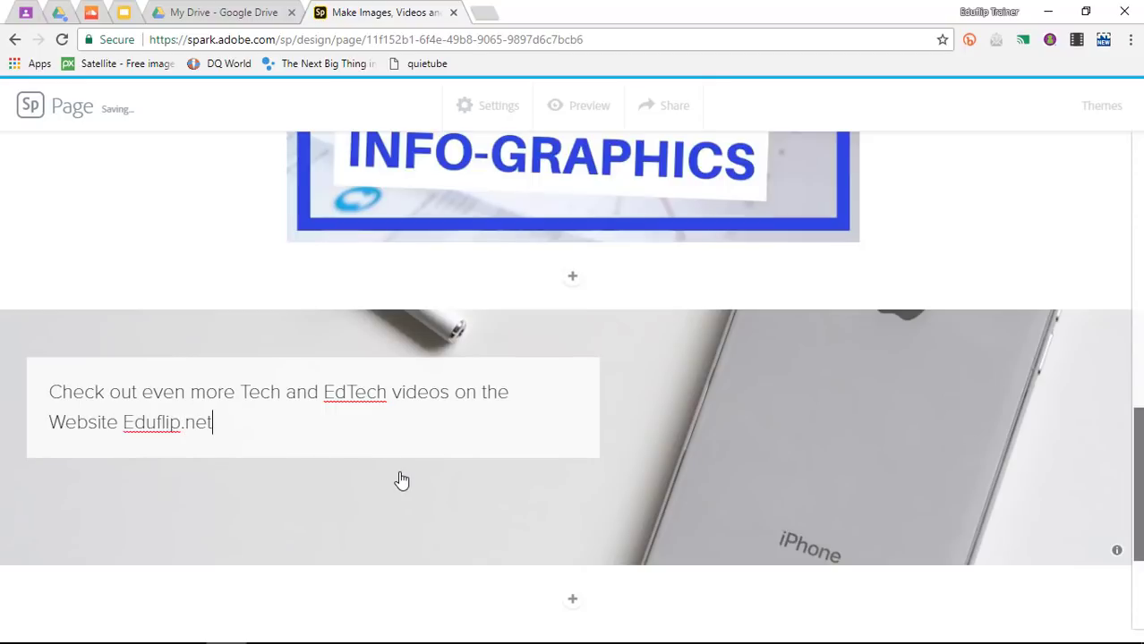
{"action": "left_click", "coordinate": [398, 478]}
Preview the page and scroll from the laptop header down through the video and iPhone section
{"action": "scroll", "coordinate": [736, 386], "scroll_direction": "up", "scroll_amount": 15}
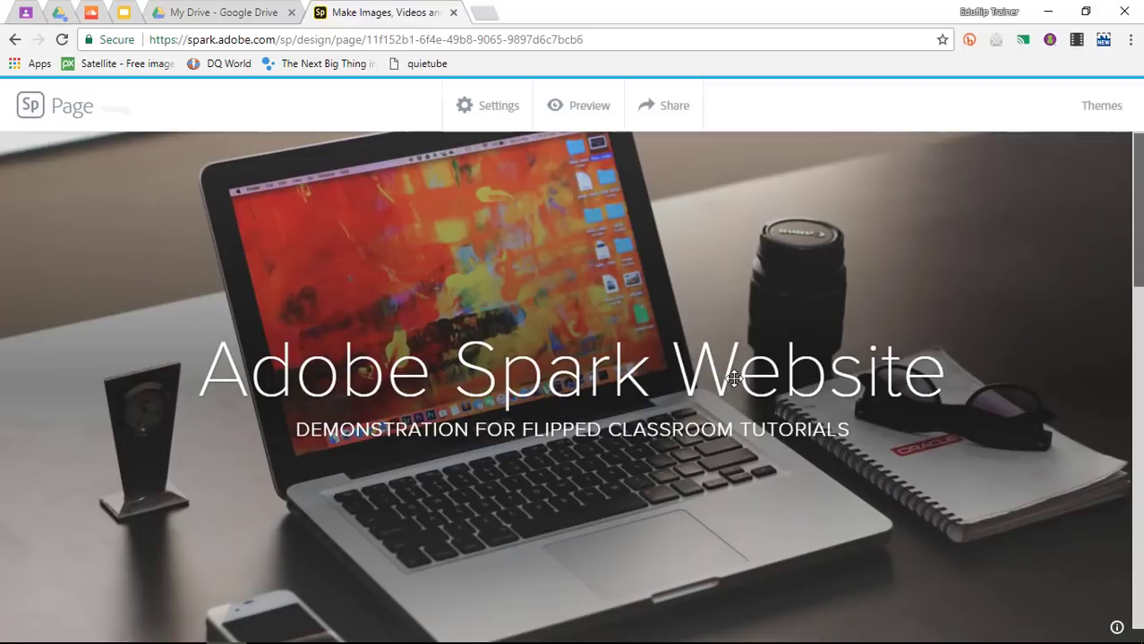
{"action": "left_click", "coordinate": [578, 107]}
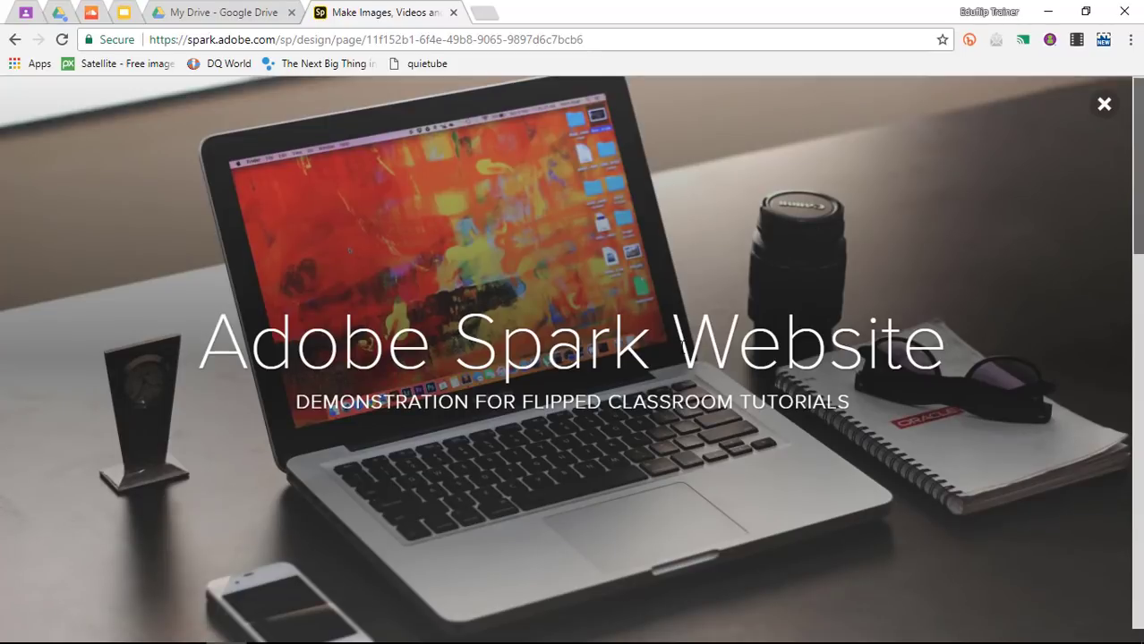
{"action": "scroll", "coordinate": [681, 345], "scroll_direction": "down", "scroll_amount": 3}
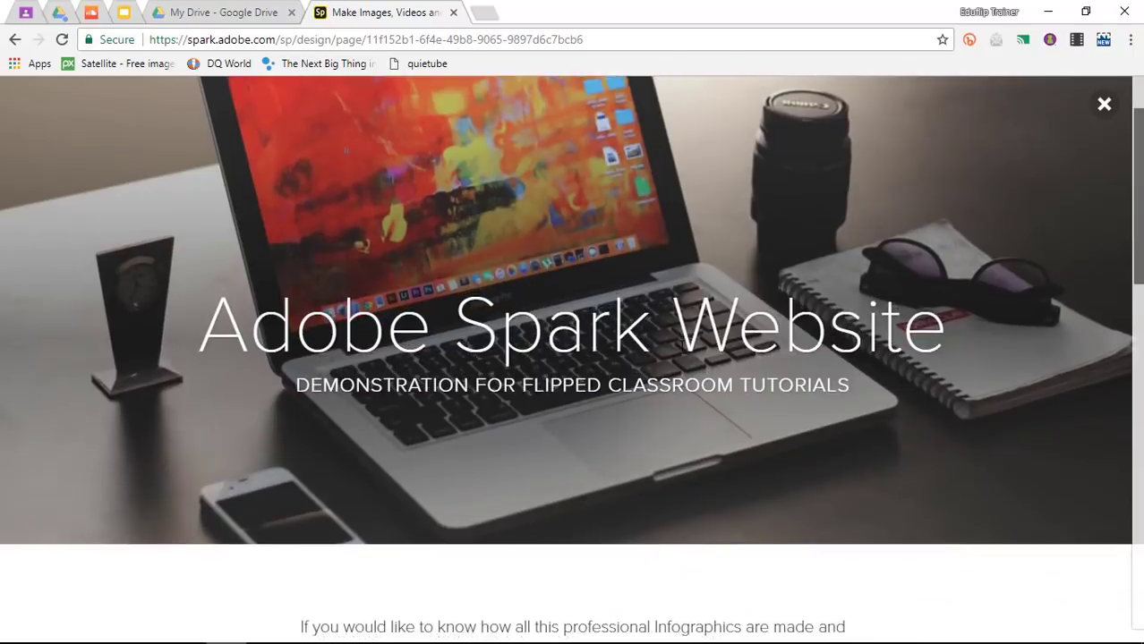
{"action": "scroll", "coordinate": [682, 345], "scroll_direction": "down", "scroll_amount": 3}
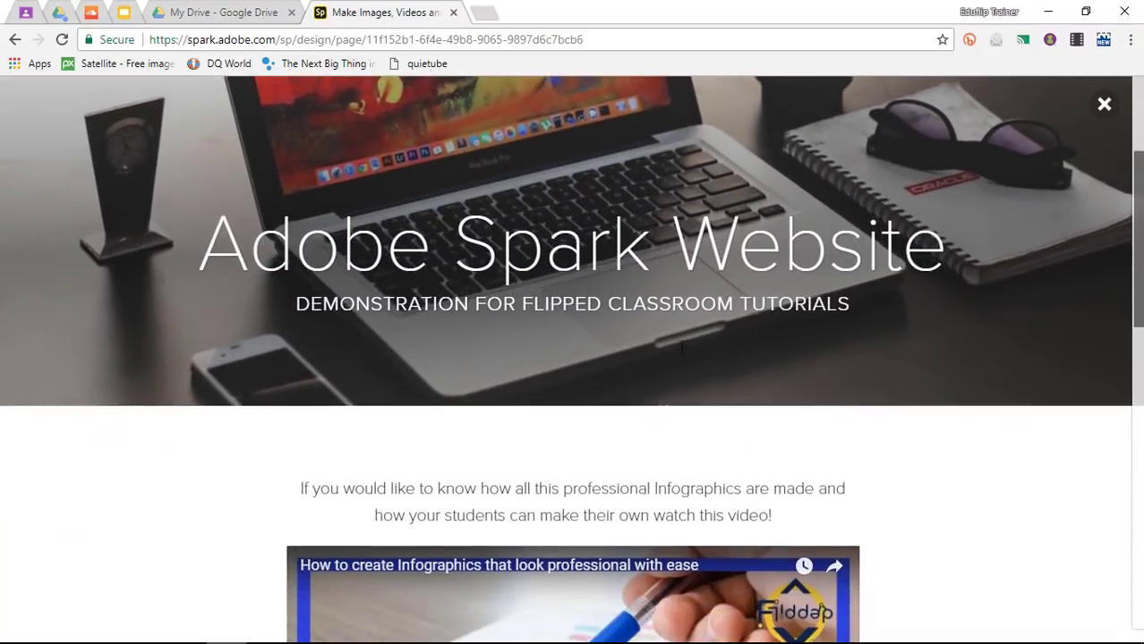
{"action": "scroll", "coordinate": [681, 349], "scroll_direction": "down", "scroll_amount": 3}
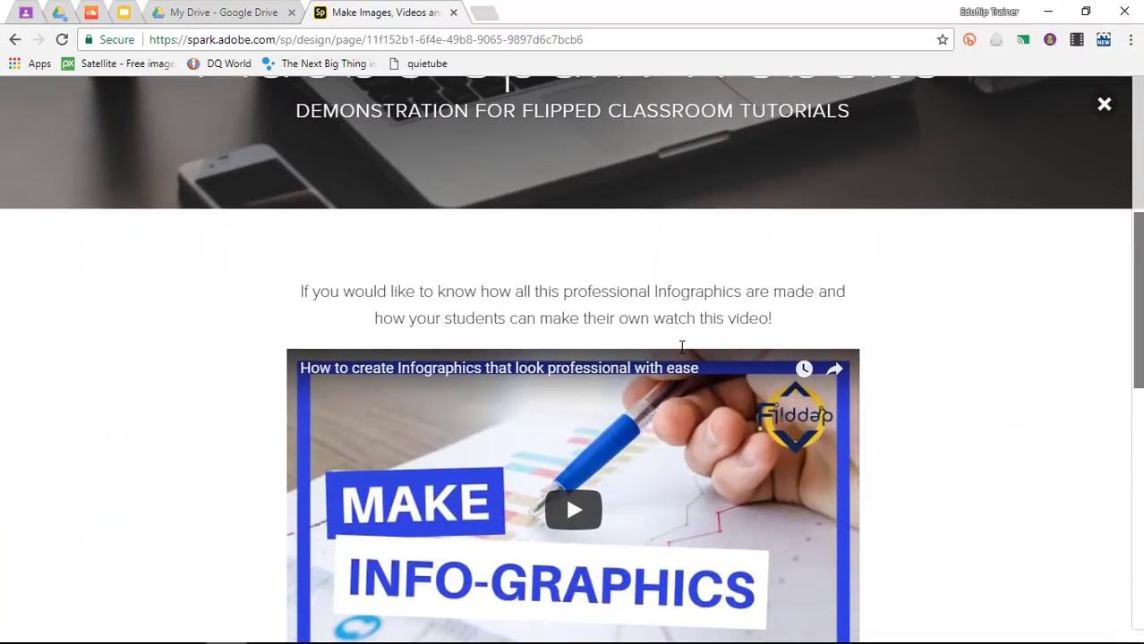
{"action": "scroll", "coordinate": [682, 347], "scroll_direction": "down", "scroll_amount": 3}
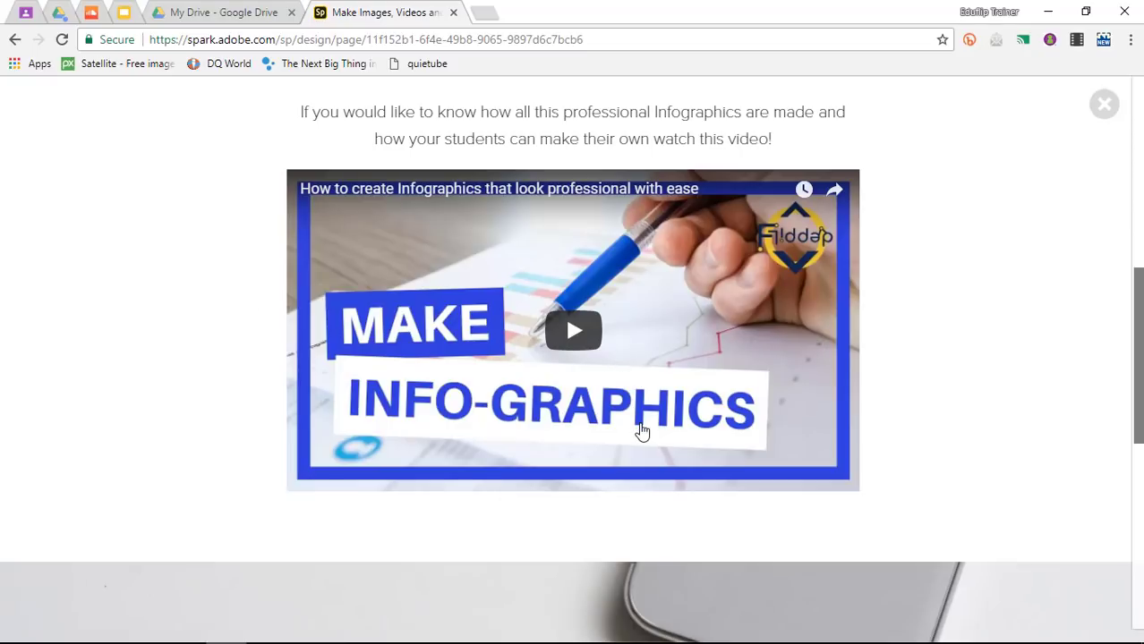
{"action": "scroll", "coordinate": [642, 431], "scroll_direction": "down", "scroll_amount": 3}
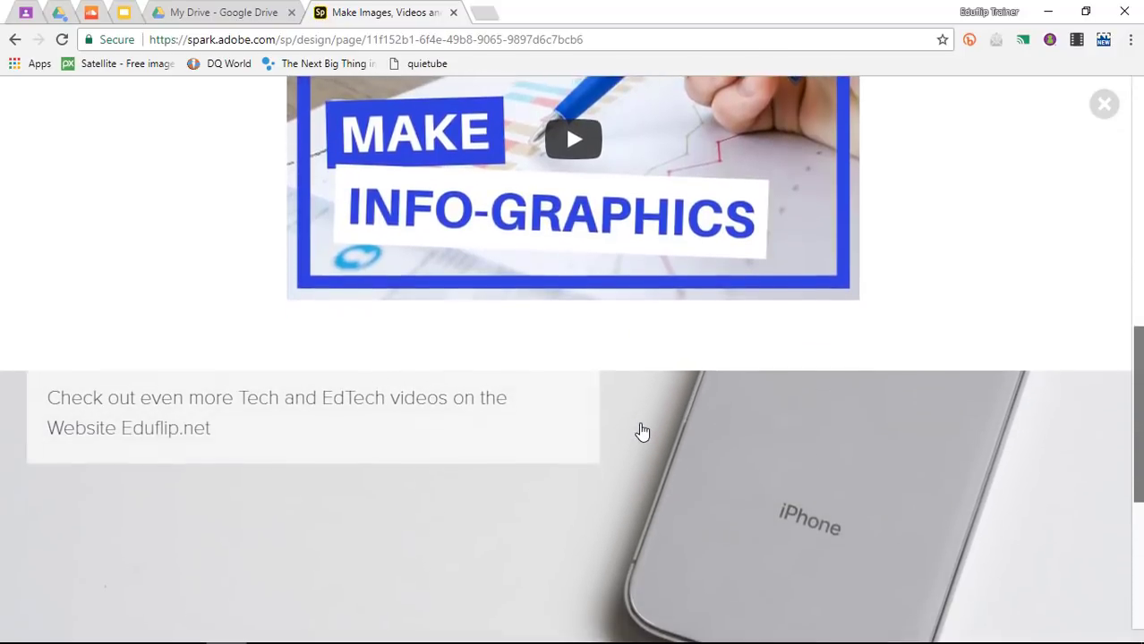
{"action": "scroll", "coordinate": [642, 431], "scroll_direction": "up", "scroll_amount": 3}
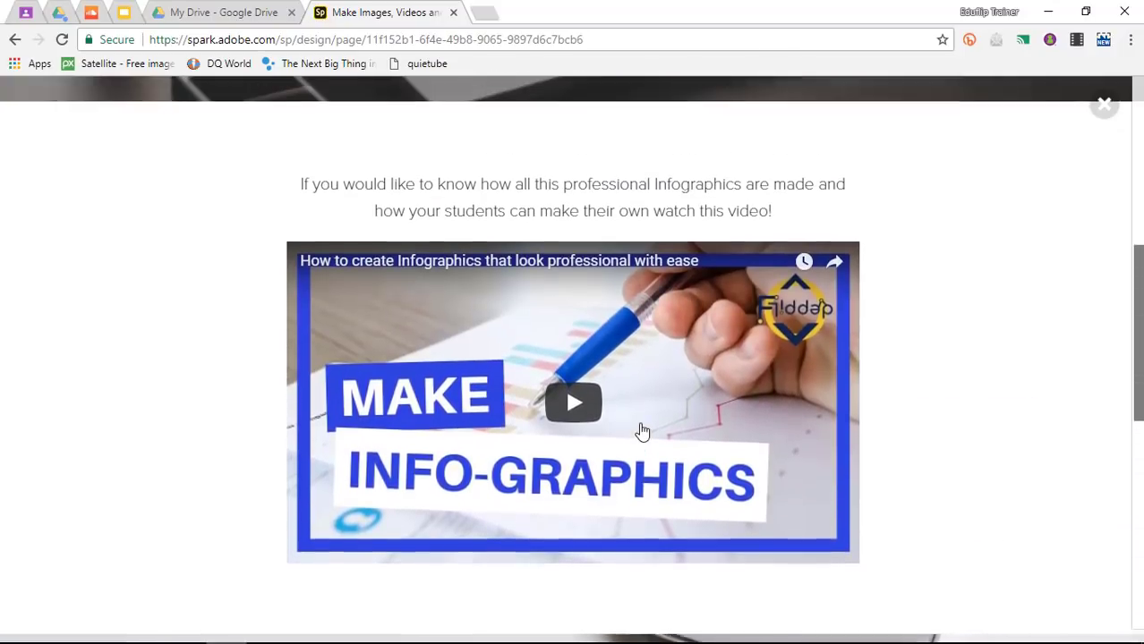
{"action": "scroll", "coordinate": [642, 432], "scroll_direction": "down", "scroll_amount": 3}
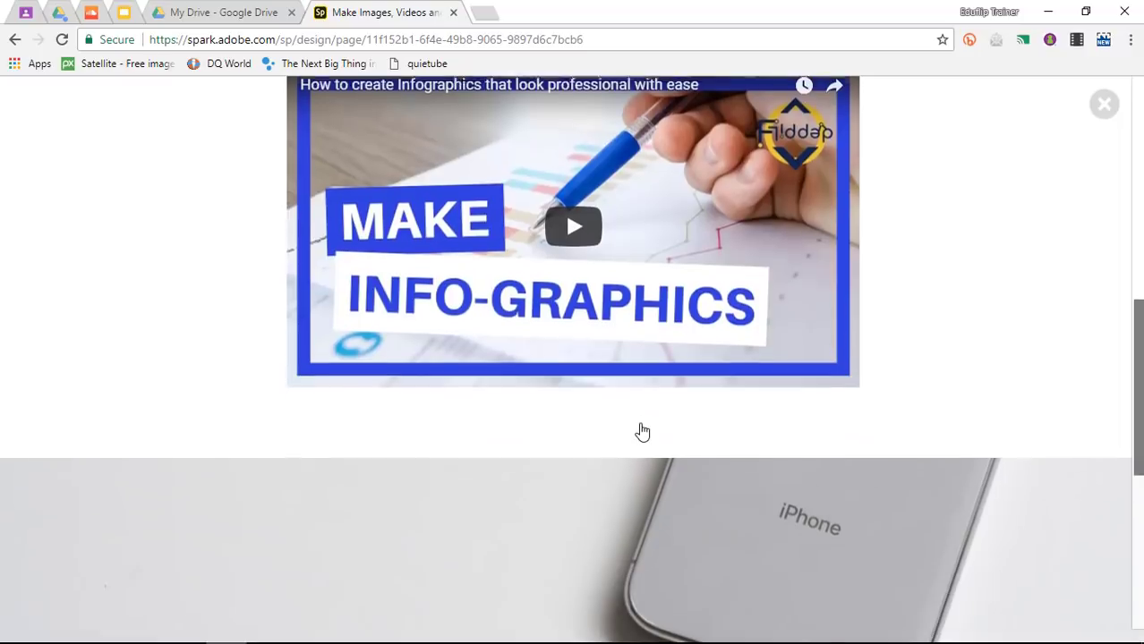
{"action": "scroll", "coordinate": [642, 431], "scroll_direction": "down", "scroll_amount": 1}
{"action": "scroll", "coordinate": [641, 431], "scroll_direction": "down", "scroll_amount": 1}
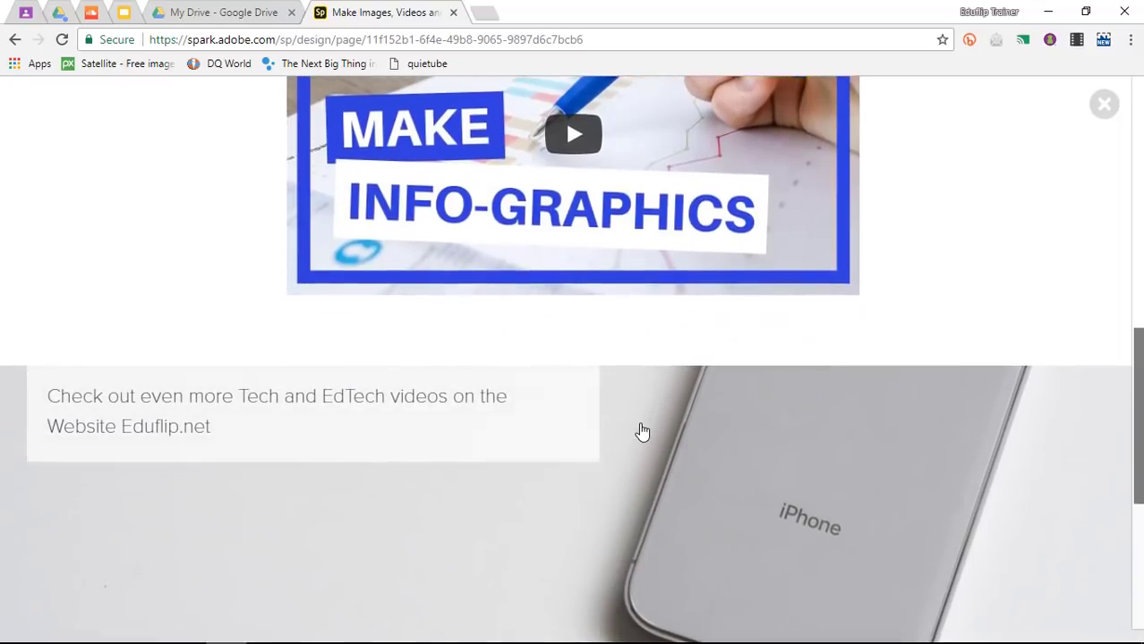
{"action": "scroll", "coordinate": [642, 431], "scroll_direction": "down", "scroll_amount": 2}
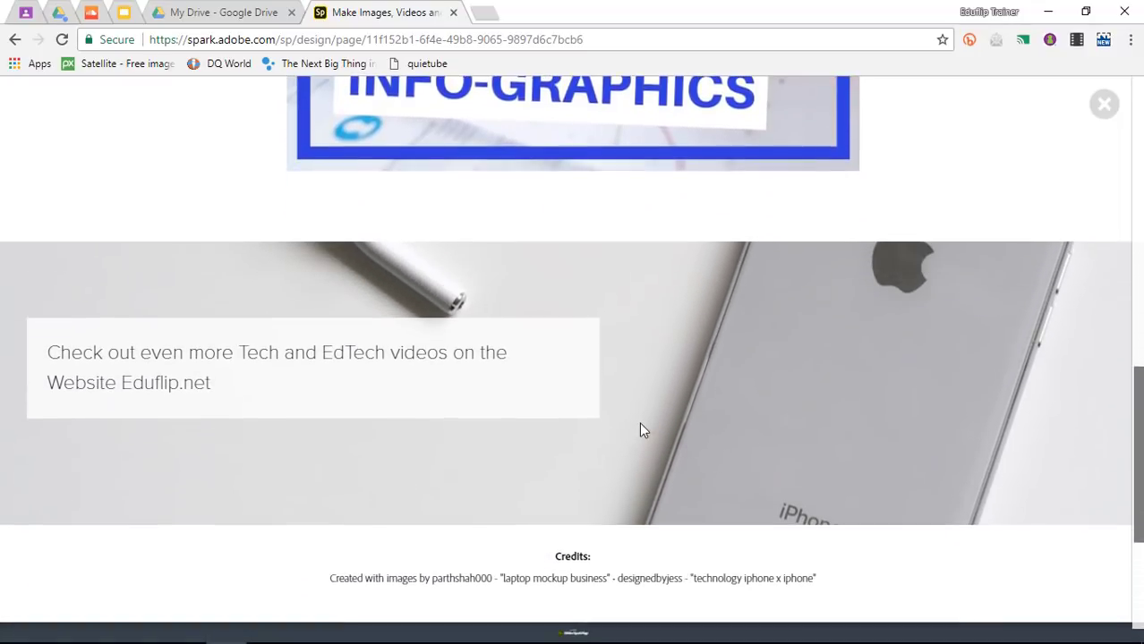
{"action": "scroll", "coordinate": [641, 431], "scroll_direction": "down", "scroll_amount": 3}
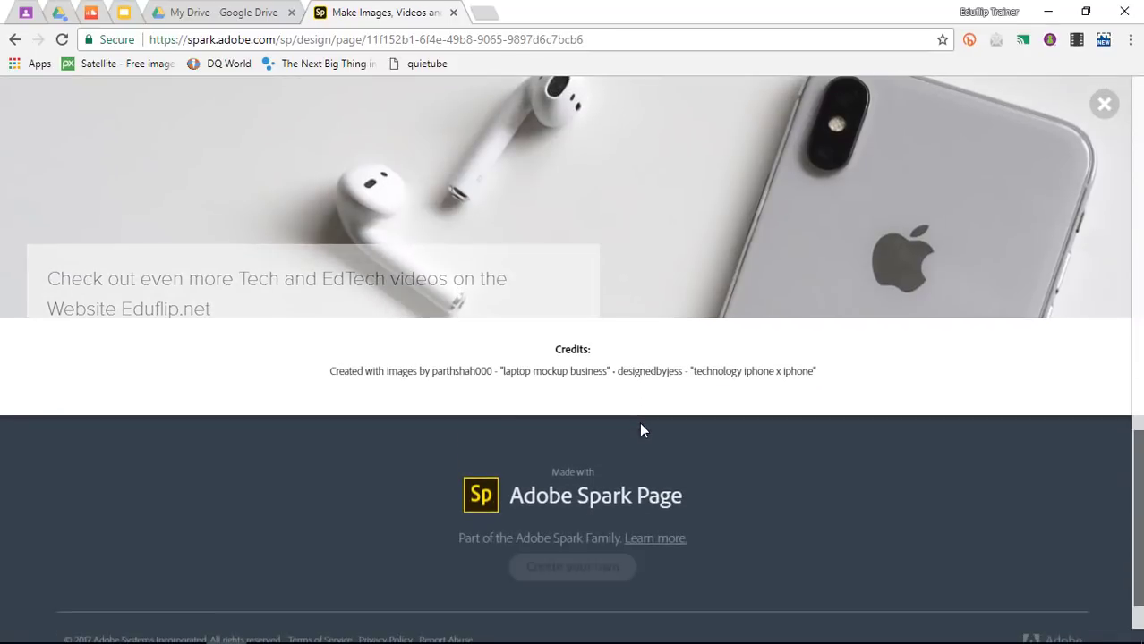
{"action": "scroll", "coordinate": [641, 431], "scroll_direction": "down", "scroll_amount": 1}
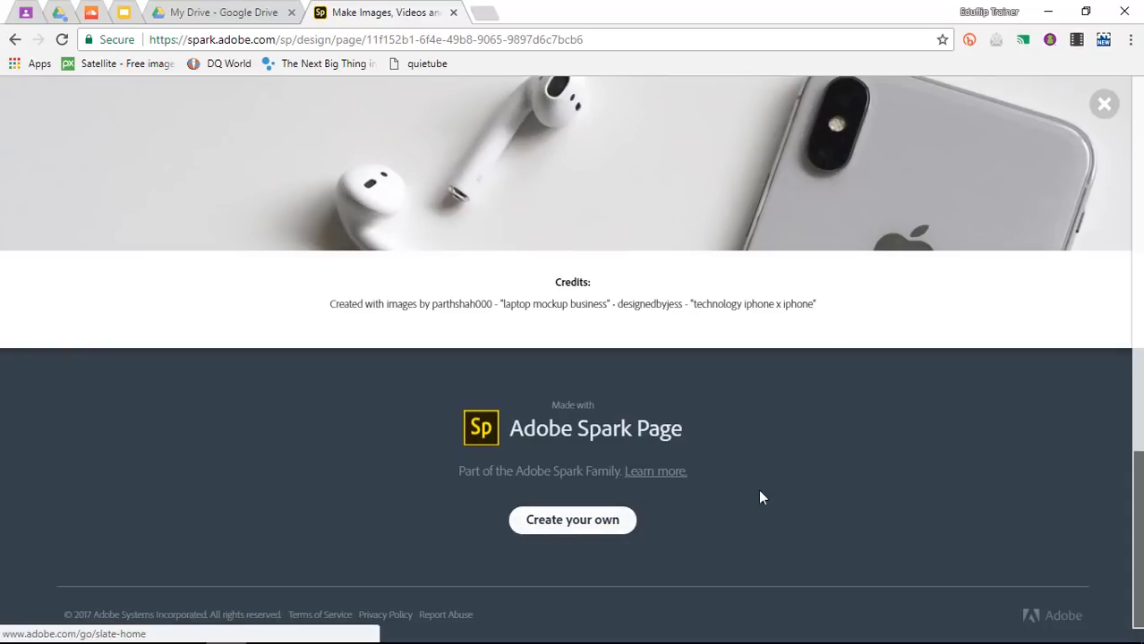
{"action": "key", "text": "Home"}
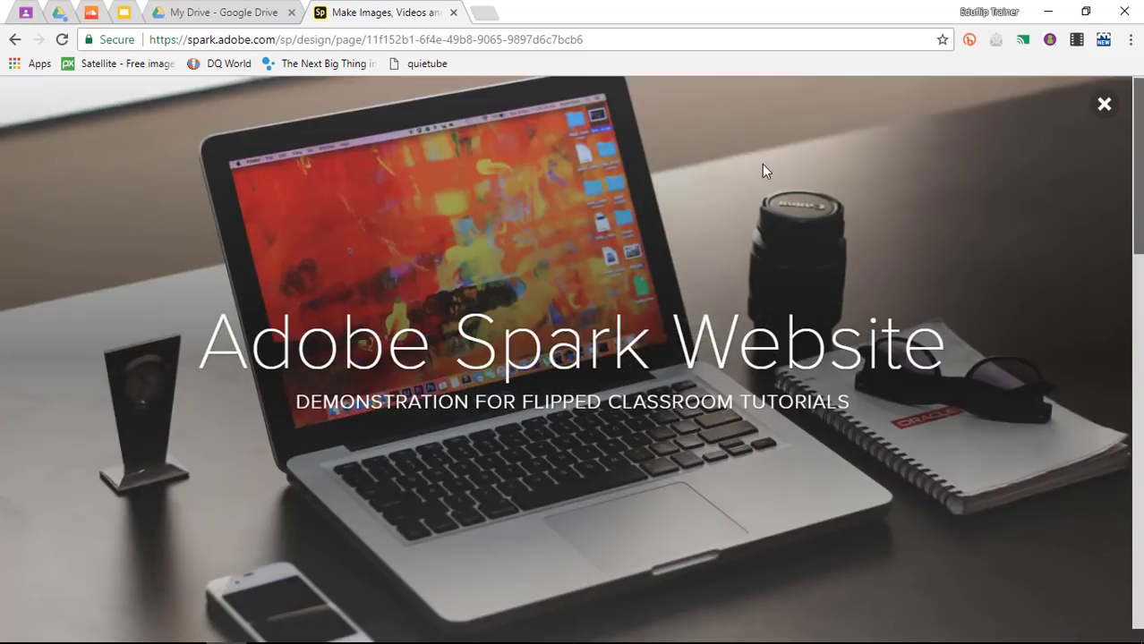
{"action": "scroll", "coordinate": [762, 166], "scroll_direction": "down", "scroll_amount": 10}
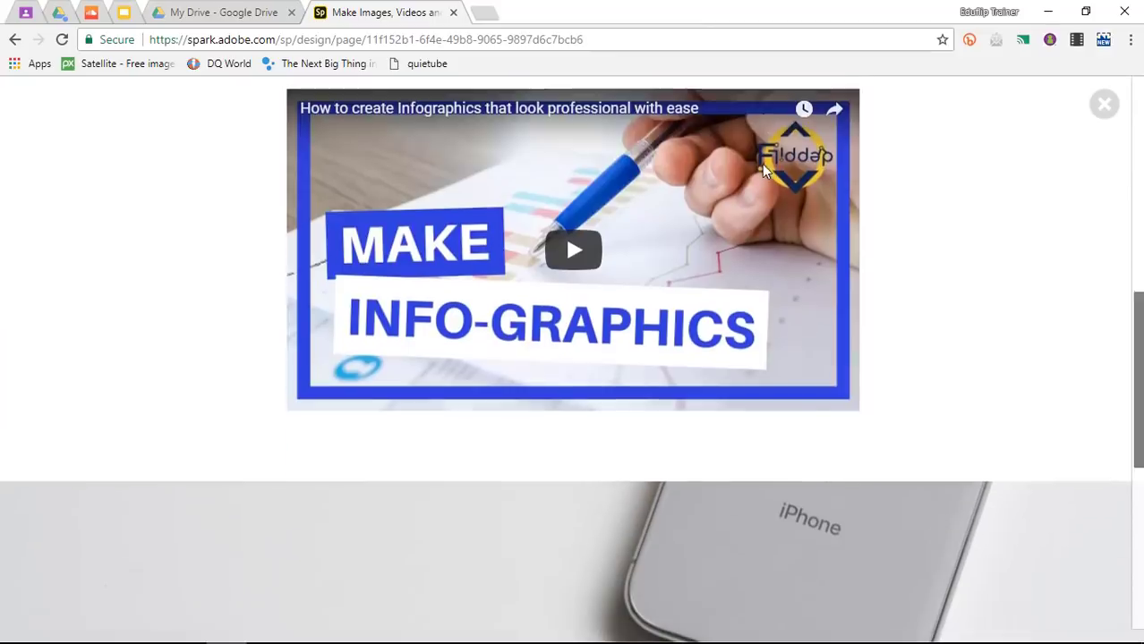
{"action": "scroll", "coordinate": [763, 170], "scroll_direction": "down", "scroll_amount": 5}
{"action": "key", "text": "Home"}
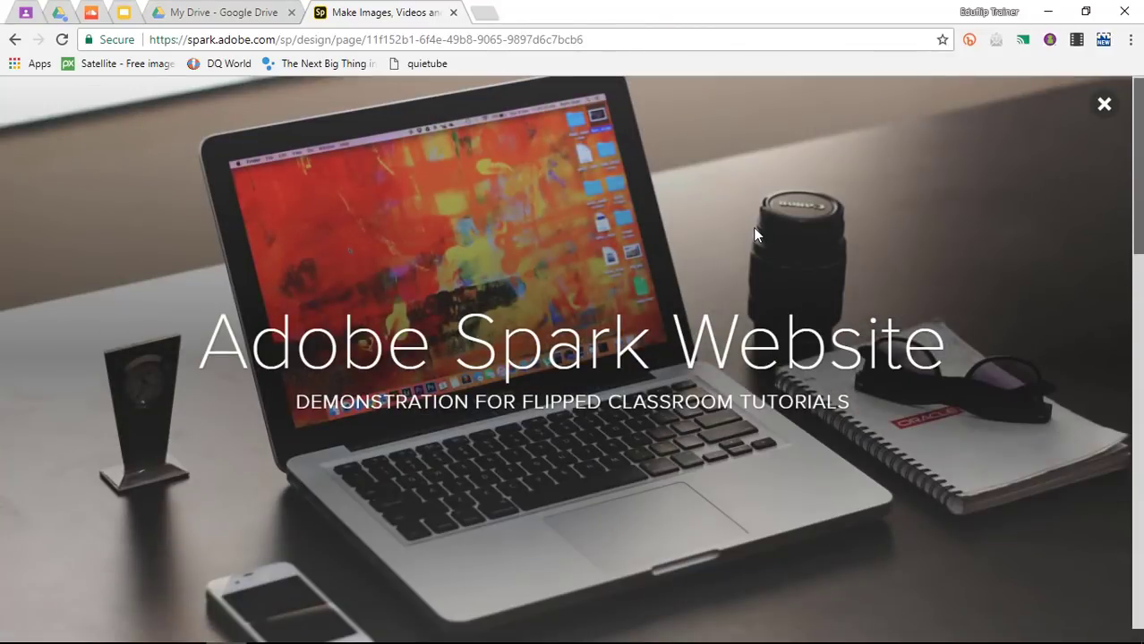
{"action": "scroll", "coordinate": [755, 235], "scroll_direction": "down", "scroll_amount": 3}
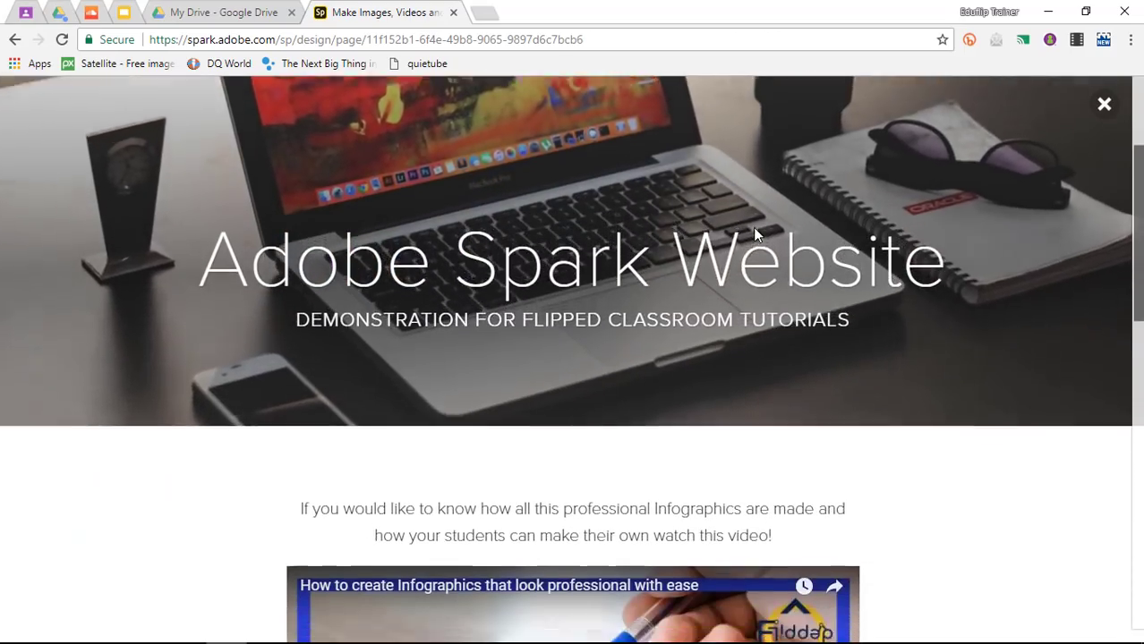
{"action": "scroll", "coordinate": [755, 235], "scroll_direction": "up", "scroll_amount": 3}
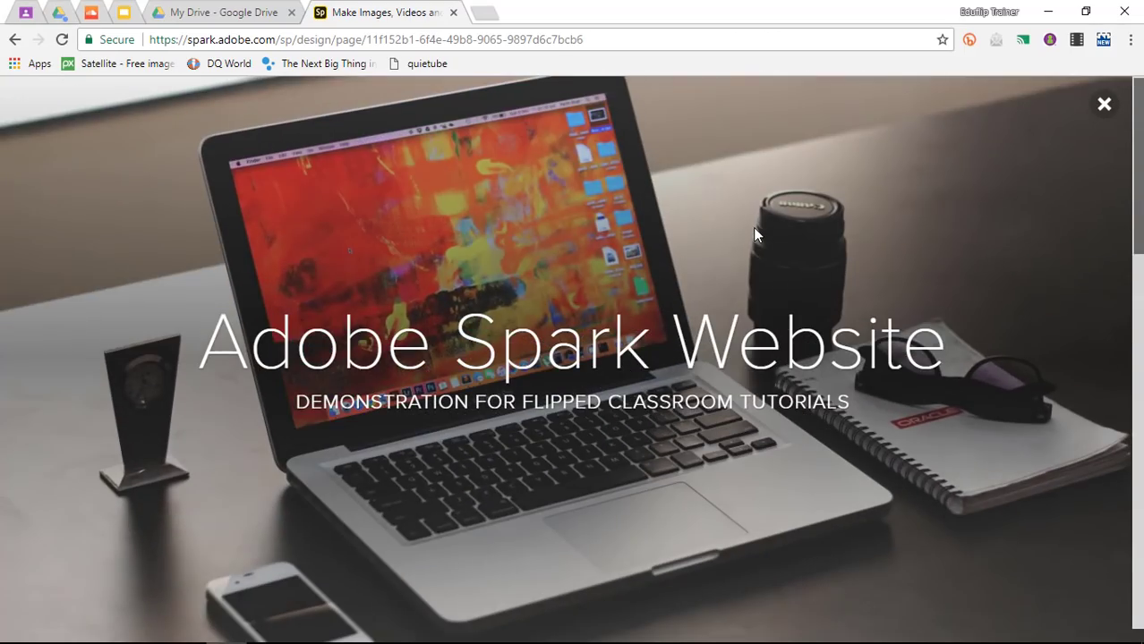
{"action": "scroll", "coordinate": [753, 229], "scroll_direction": "down", "scroll_amount": 3}
{"action": "scroll", "coordinate": [753, 229], "scroll_direction": "up", "scroll_amount": 3}
{"action": "scroll", "coordinate": [755, 235], "scroll_direction": "down", "scroll_amount": 10}
Close the preview, open Share, switch Get noticed off and pick a page category
{"action": "left_click", "coordinate": [1103, 105]}
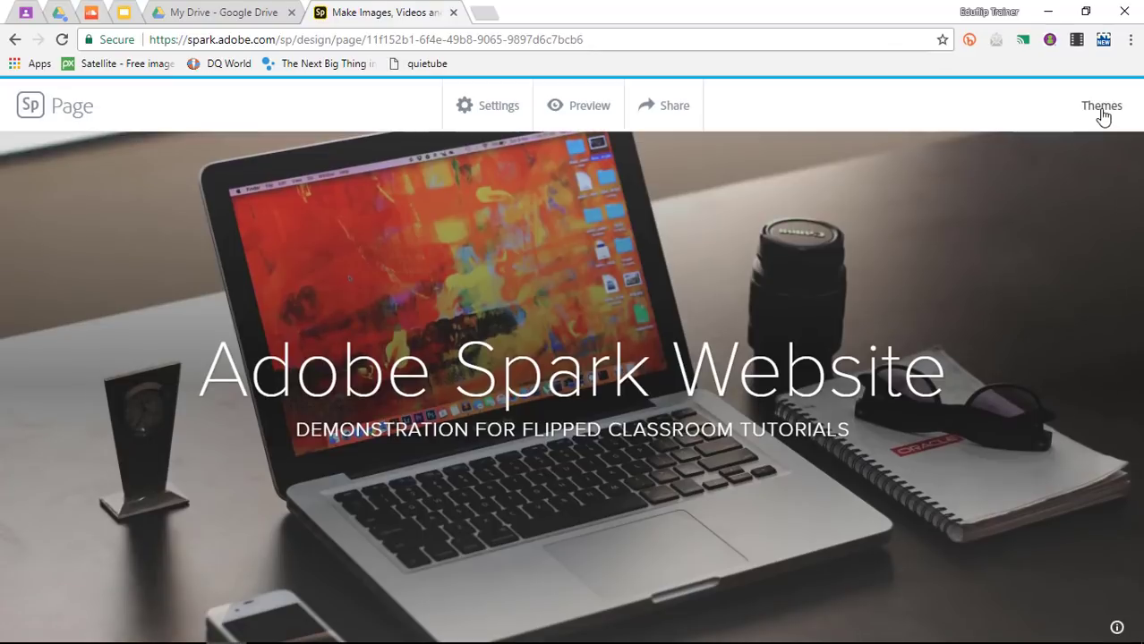
{"action": "left_click", "coordinate": [668, 113]}
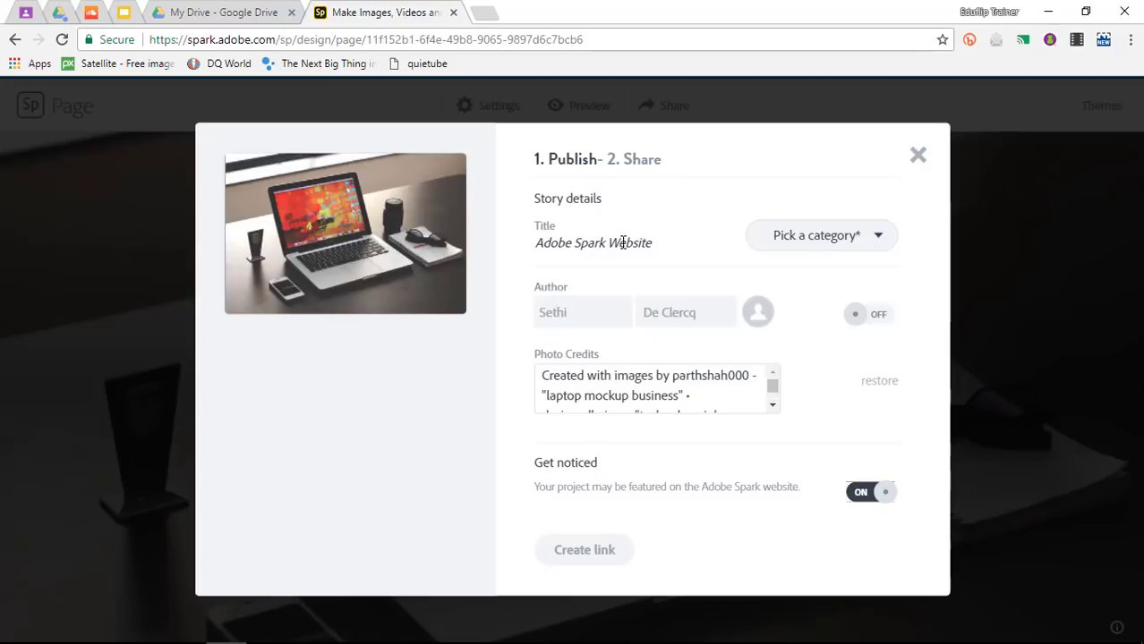
{"action": "left_click", "coordinate": [822, 236]}
{"action": "left_click", "coordinate": [695, 216]}
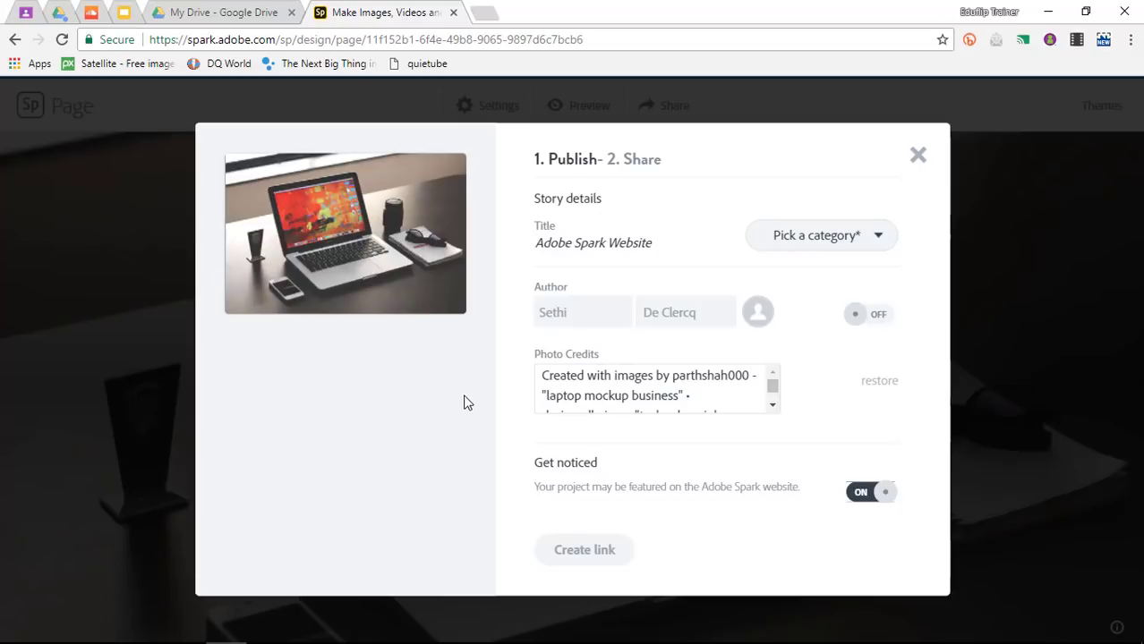
{"action": "scroll", "coordinate": [676, 383], "scroll_direction": "down", "scroll_amount": 1}
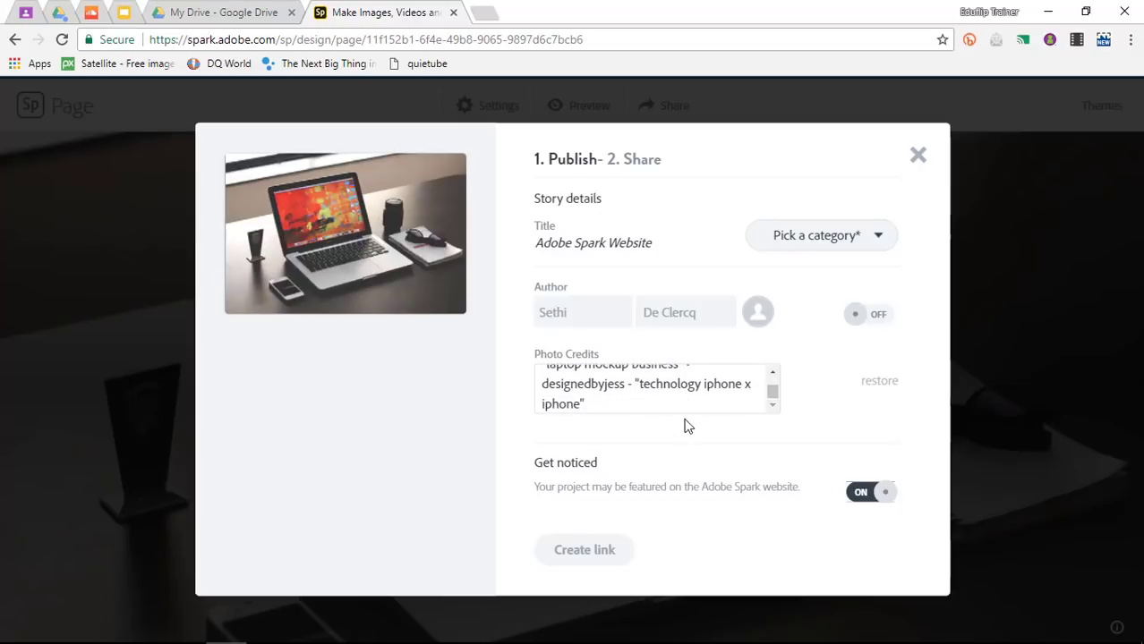
{"action": "left_click", "coordinate": [865, 499]}
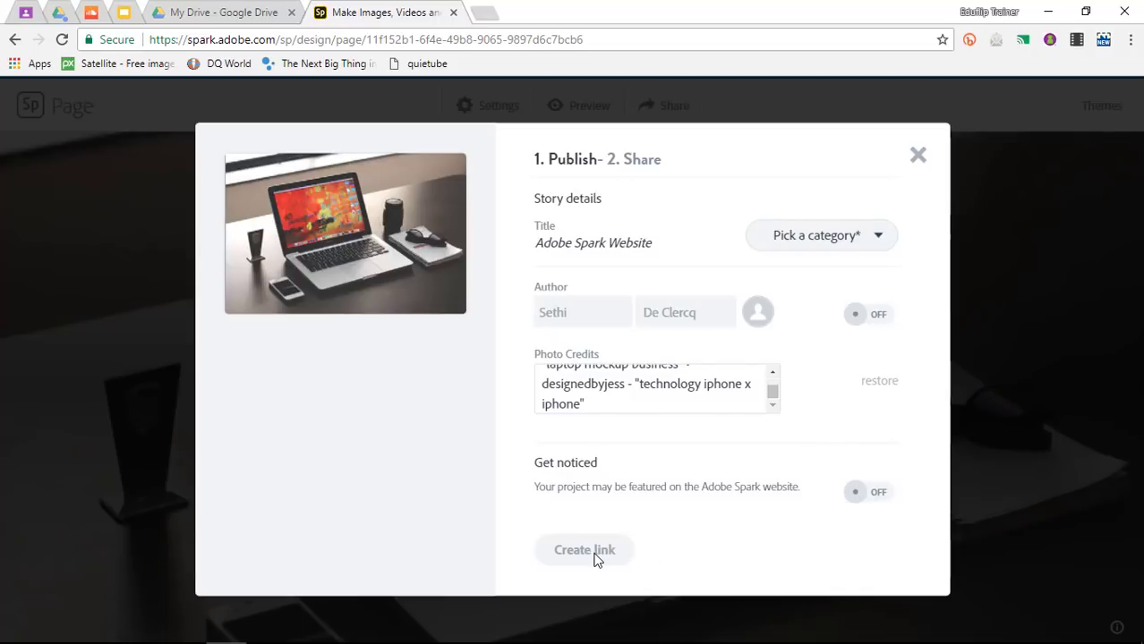
{"action": "left_click", "coordinate": [834, 236]}
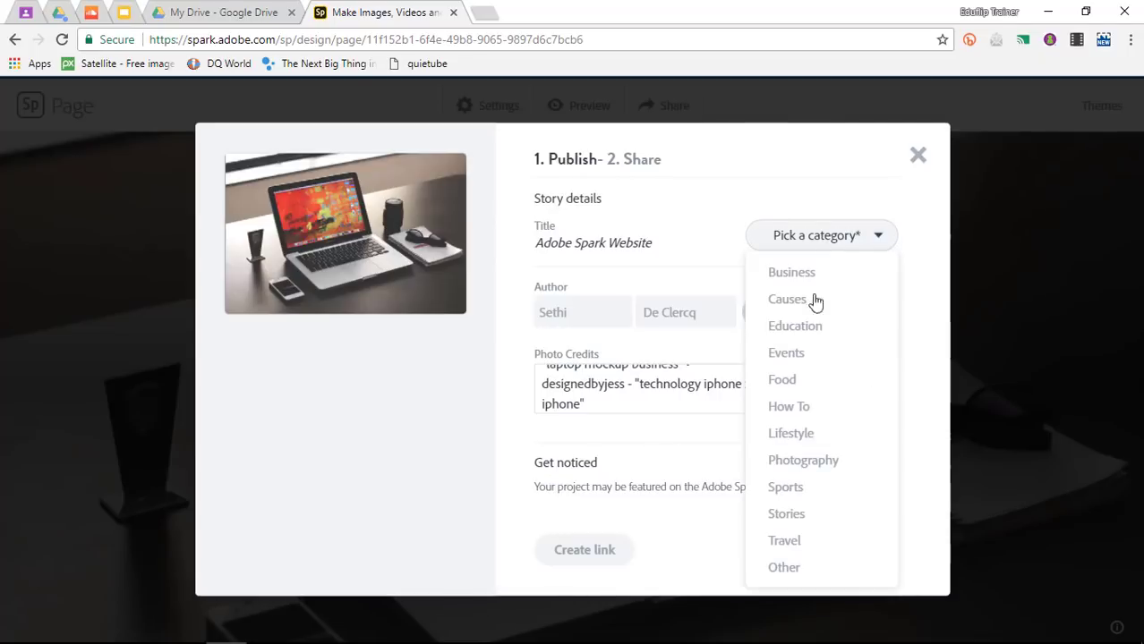
{"action": "left_click", "coordinate": [809, 331]}
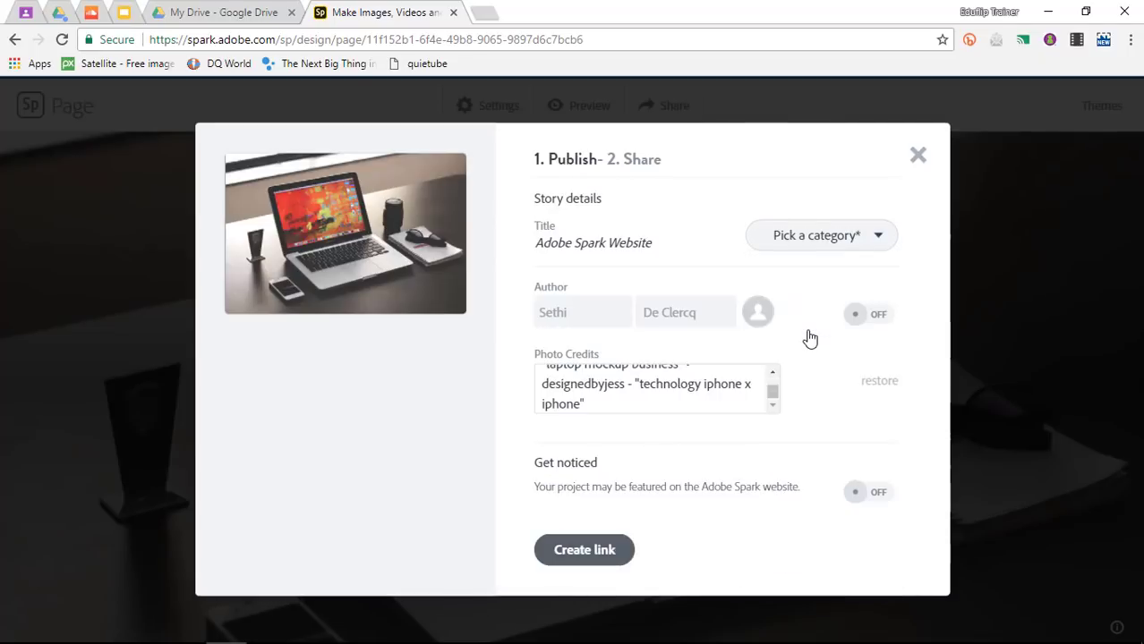
Generate the page's spark.adobe.com shareable link and copy it to the clipboard
{"action": "left_click", "coordinate": [614, 552]}
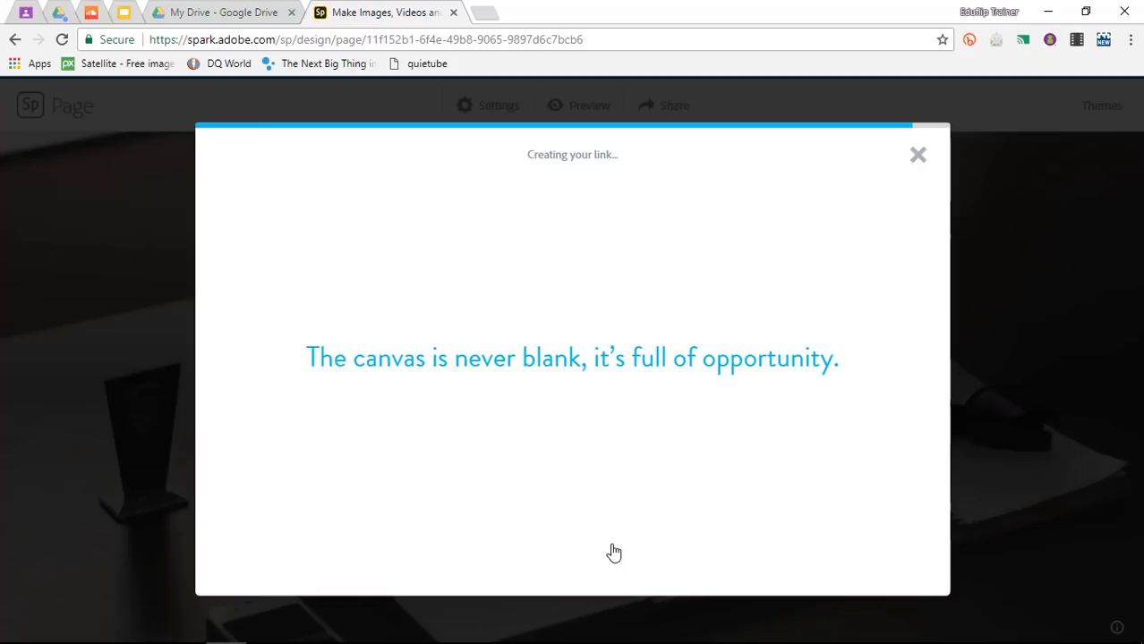
{"action": "left_click", "coordinate": [859, 231]}
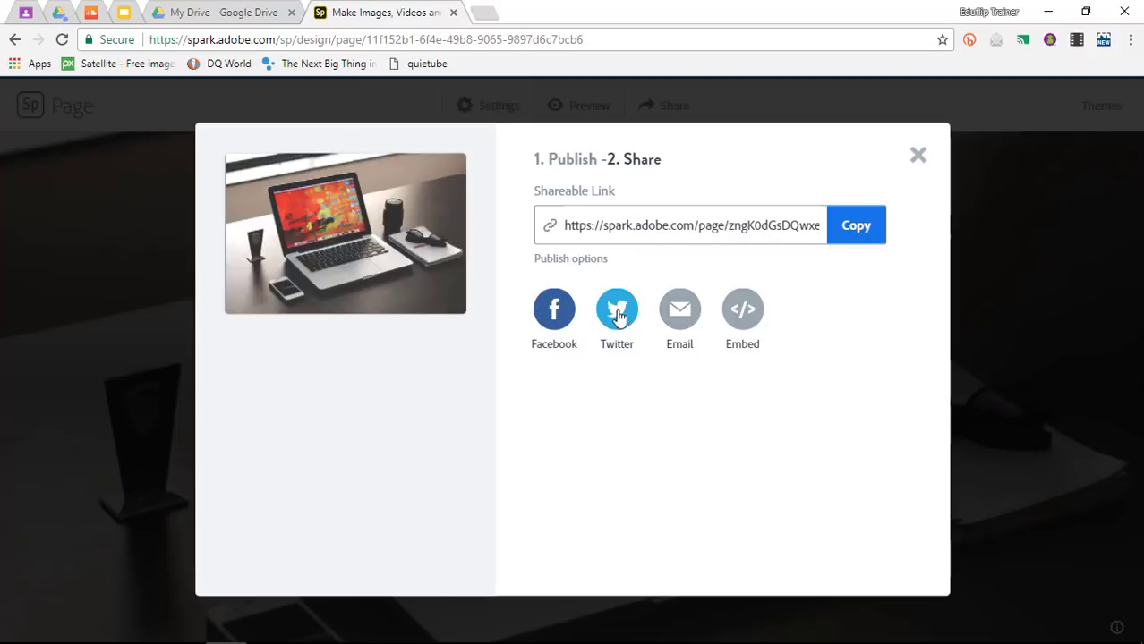
{"action": "left_click", "coordinate": [861, 240]}
{"action": "left_click", "coordinate": [872, 225]}
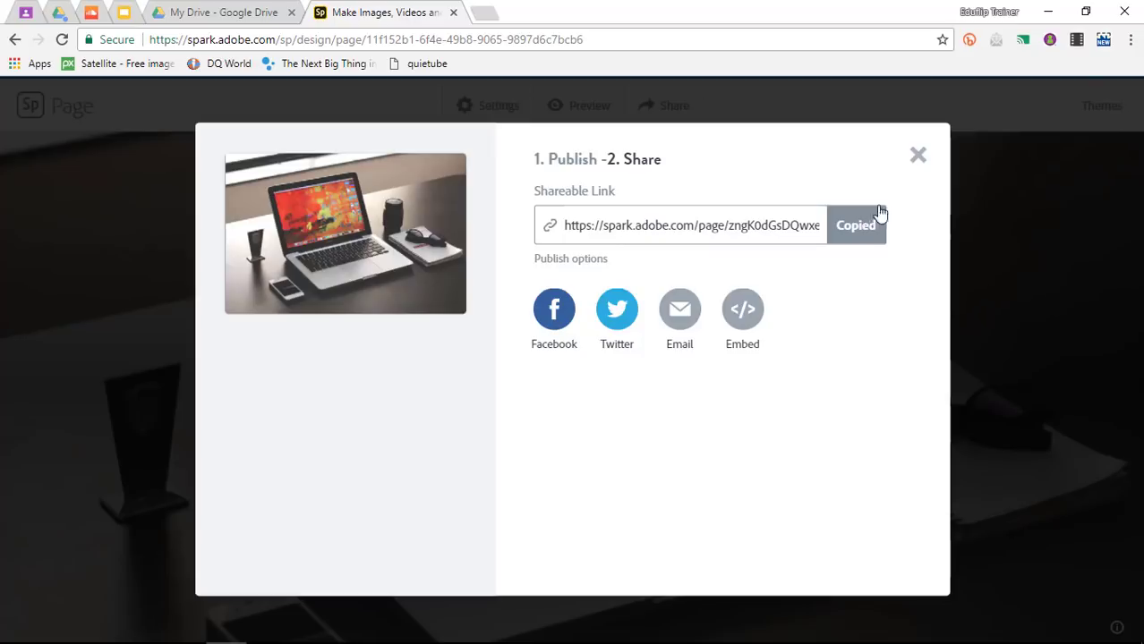
{"action": "left_click", "coordinate": [1130, 40]}
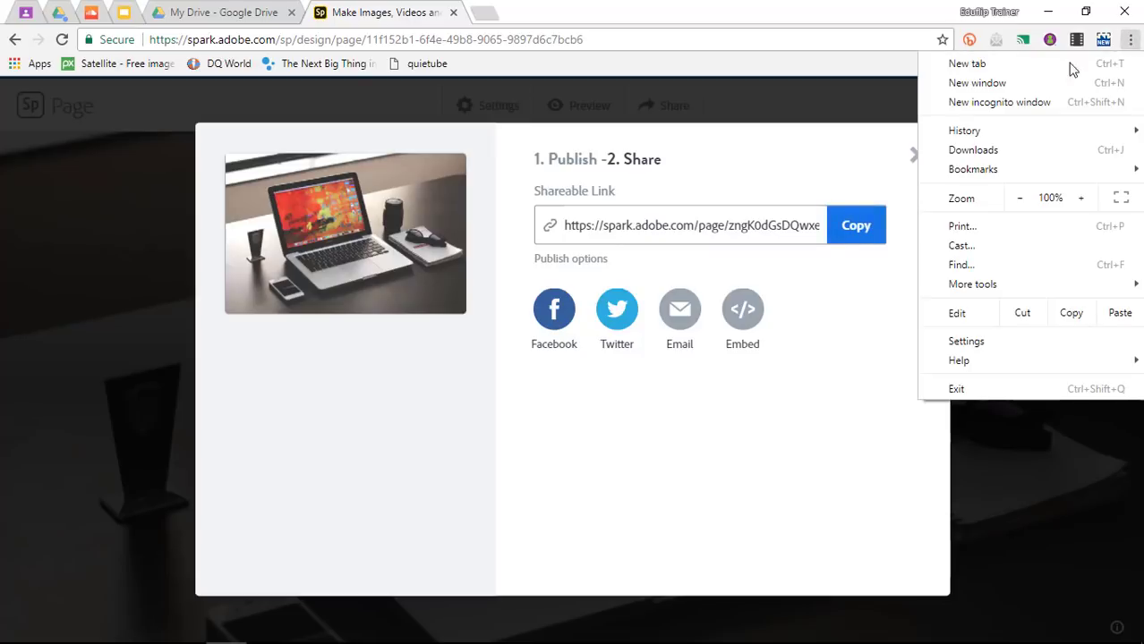
Load the copied page link in a new incognito window and scroll down the live page
{"action": "left_click", "coordinate": [1026, 103]}
{"action": "key", "text": "ctrl+v"}
{"action": "key", "text": "Return"}
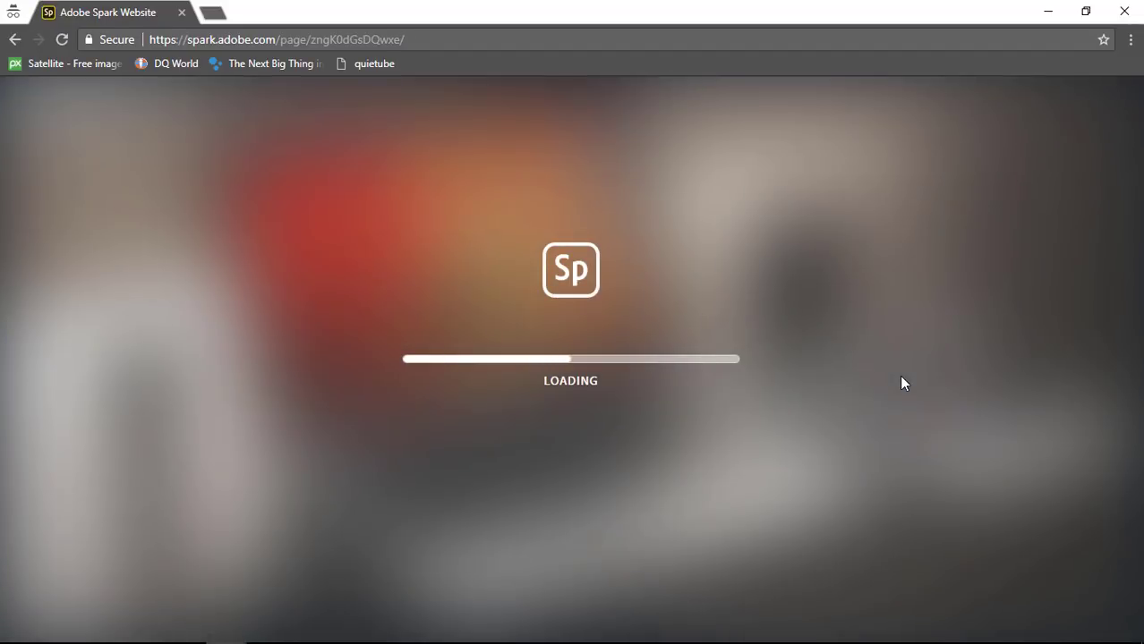
{"action": "scroll", "coordinate": [900, 376], "scroll_direction": "down", "scroll_amount": 3}
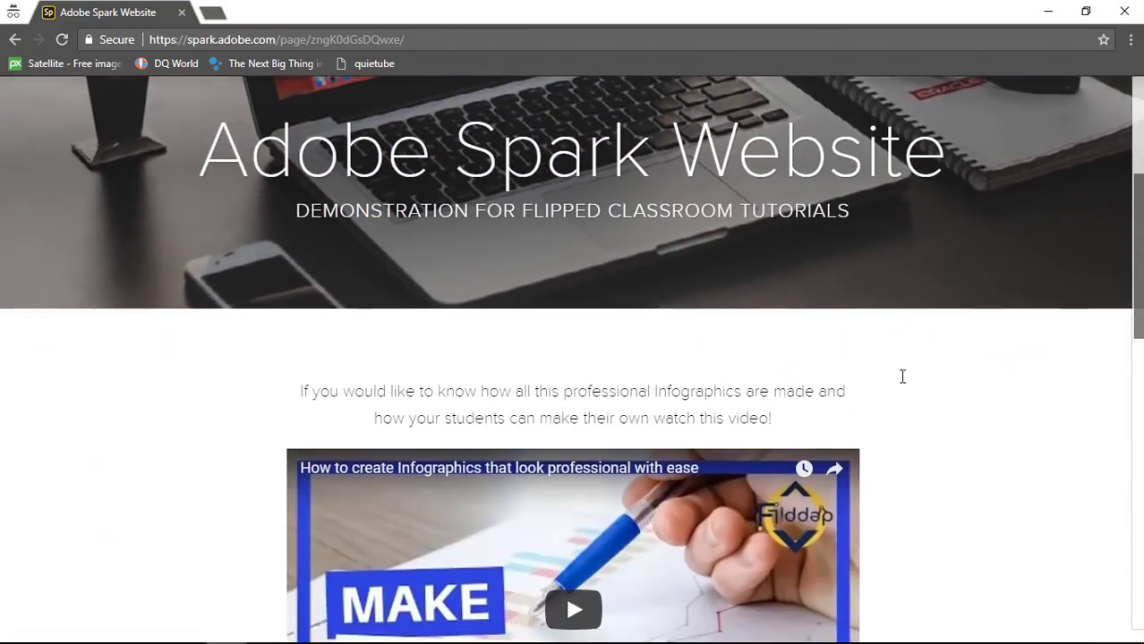
{"action": "scroll", "coordinate": [902, 377], "scroll_direction": "down", "scroll_amount": 3}
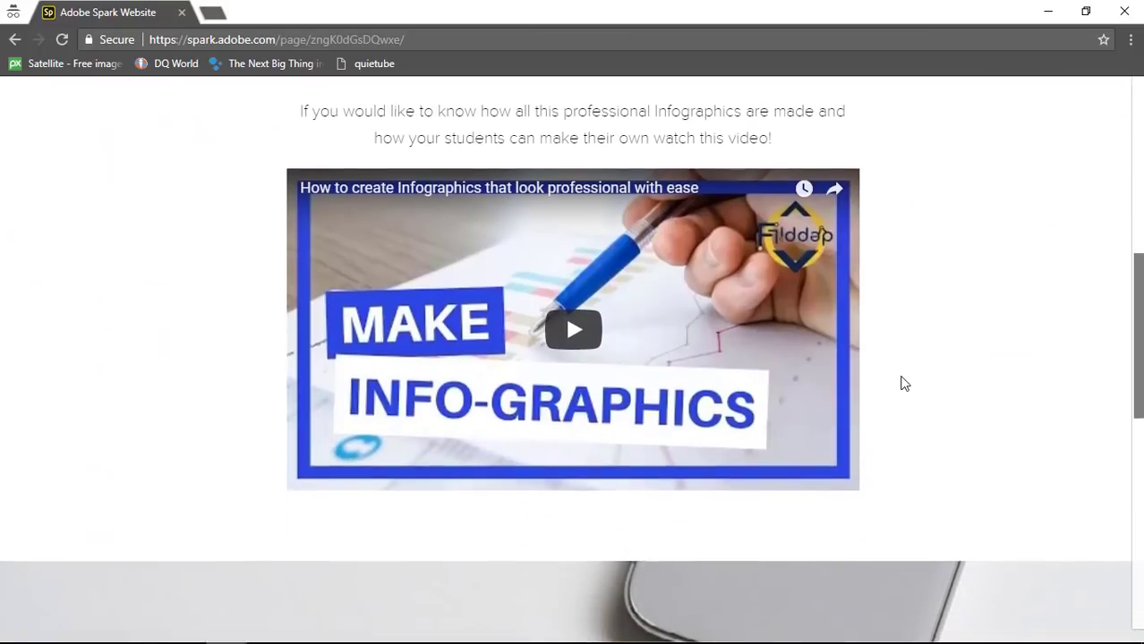
Play and pause the embedded infographics video, close it, and scroll to the image credits
{"action": "left_click", "coordinate": [567, 331]}
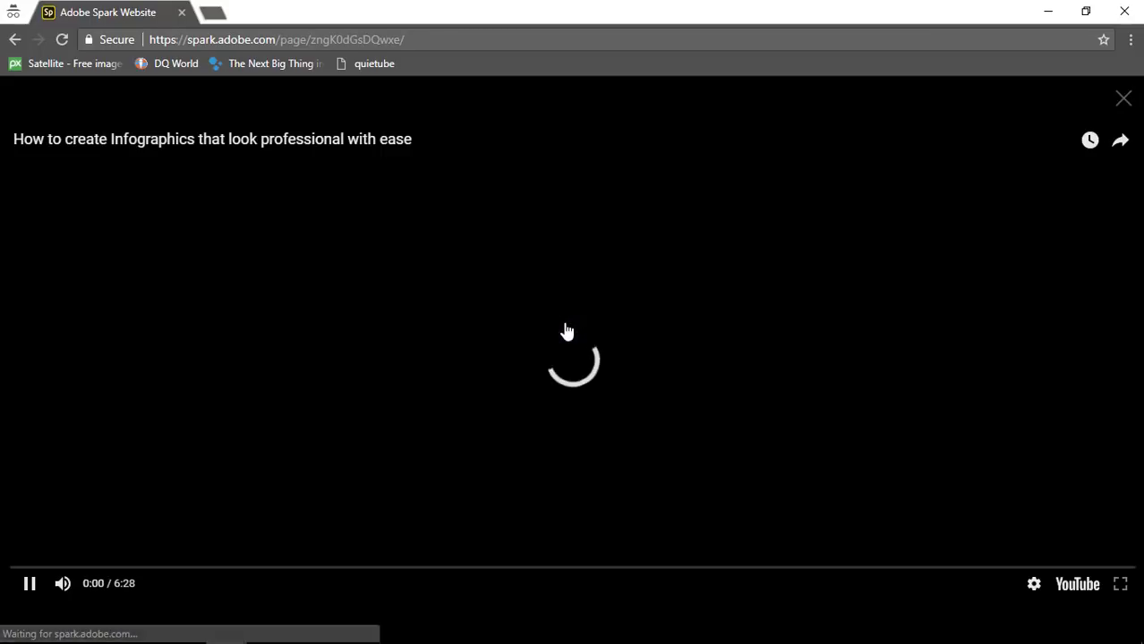
{"action": "left_click", "coordinate": [466, 404]}
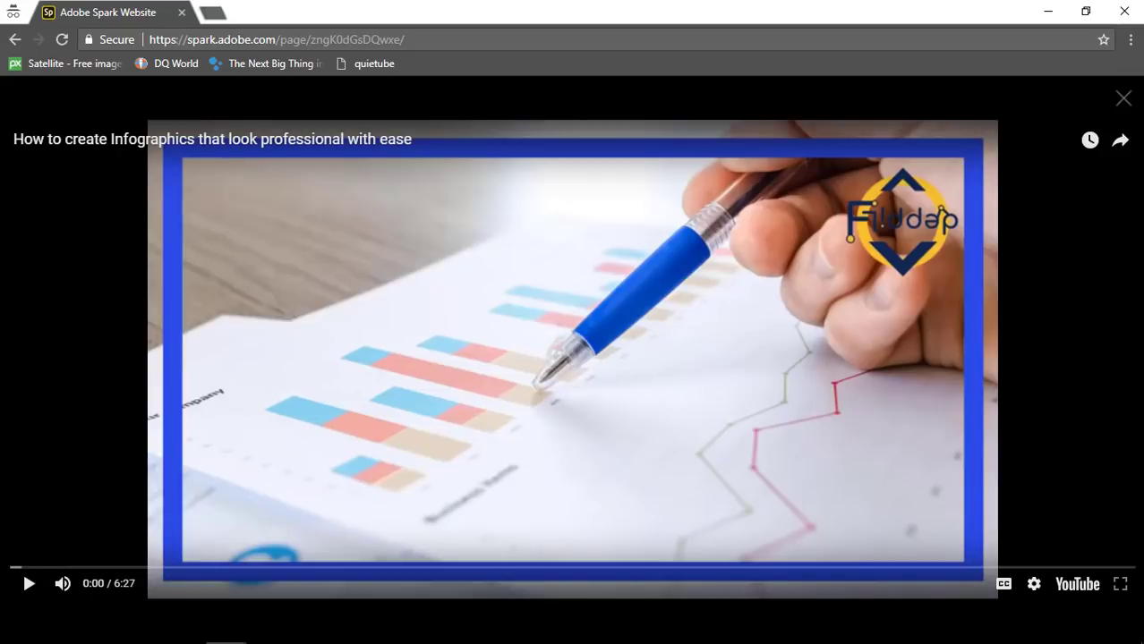
{"action": "left_click", "coordinate": [1123, 100]}
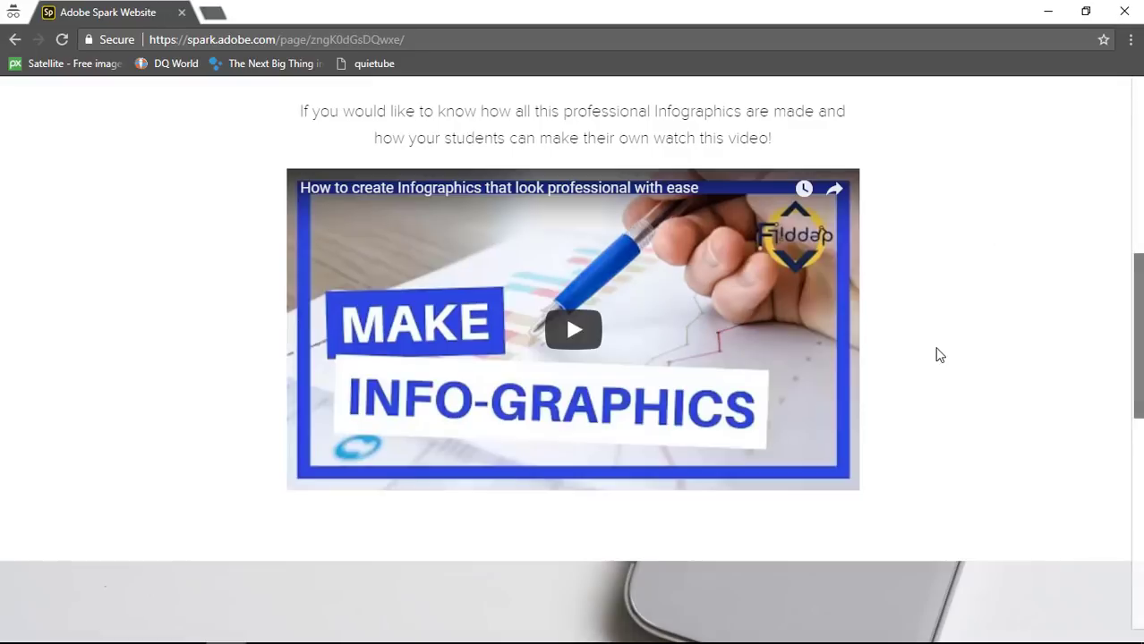
{"action": "scroll", "coordinate": [938, 355], "scroll_direction": "down", "scroll_amount": 3}
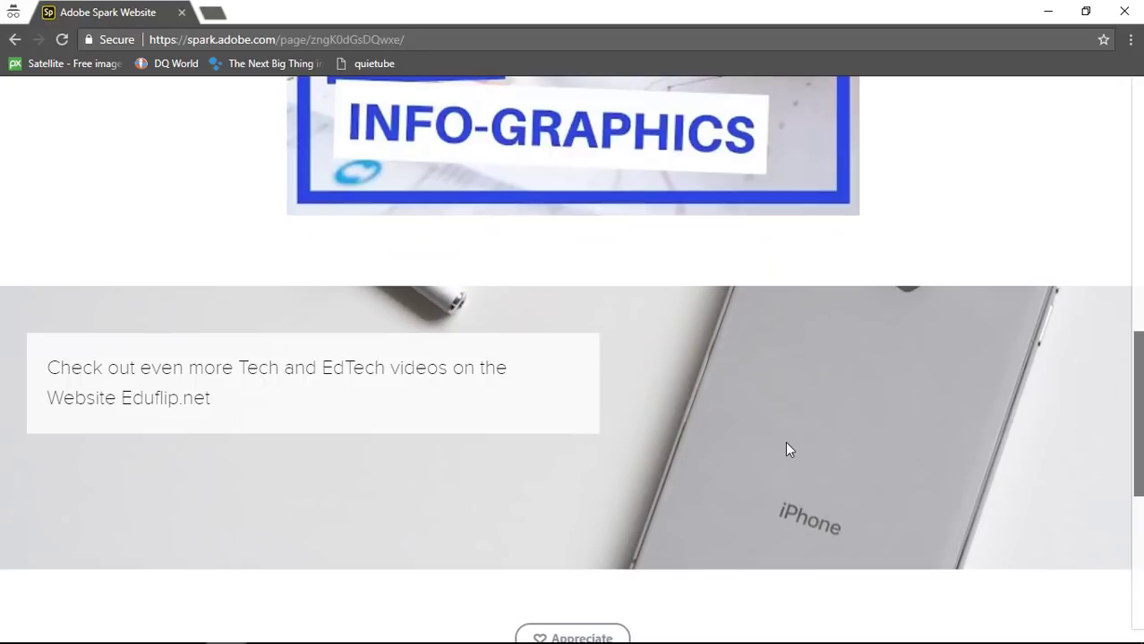
{"action": "scroll", "coordinate": [787, 447], "scroll_direction": "down", "scroll_amount": 3}
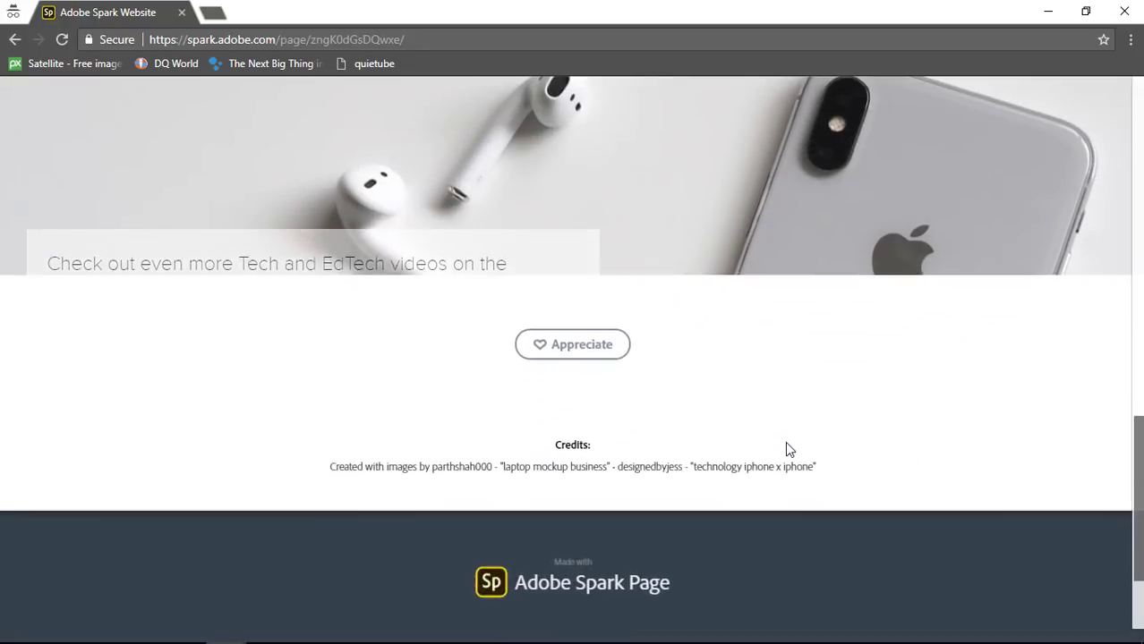
{"action": "scroll", "coordinate": [786, 443], "scroll_direction": "down", "scroll_amount": 1}
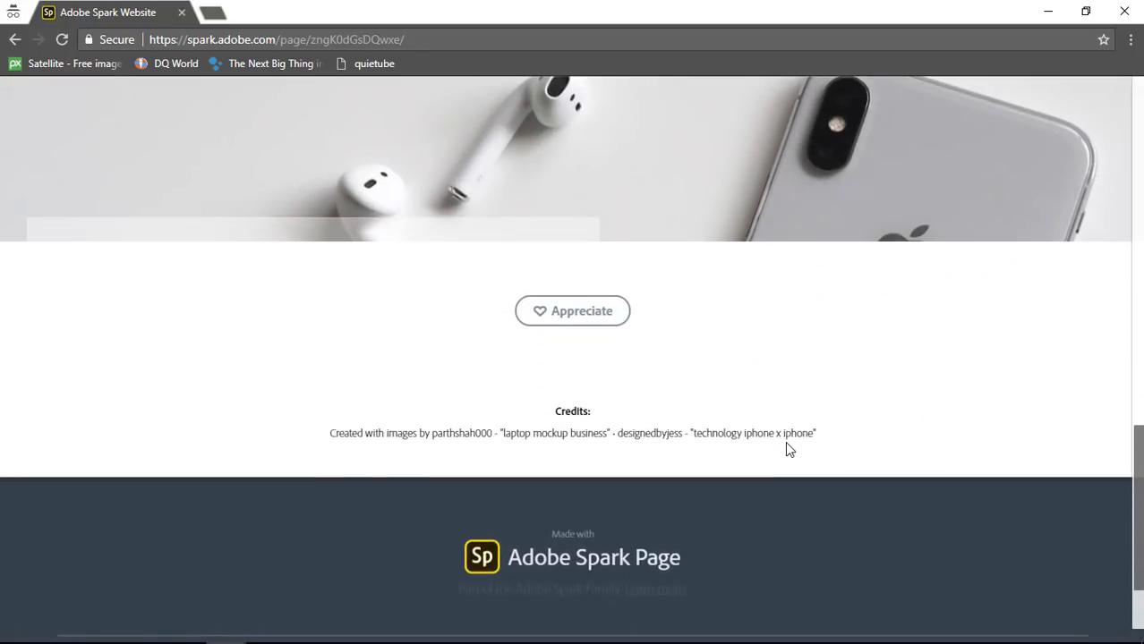
Appreciate the published page, then scroll back up toward the invitation paragraph and video
{"action": "left_click", "coordinate": [593, 328]}
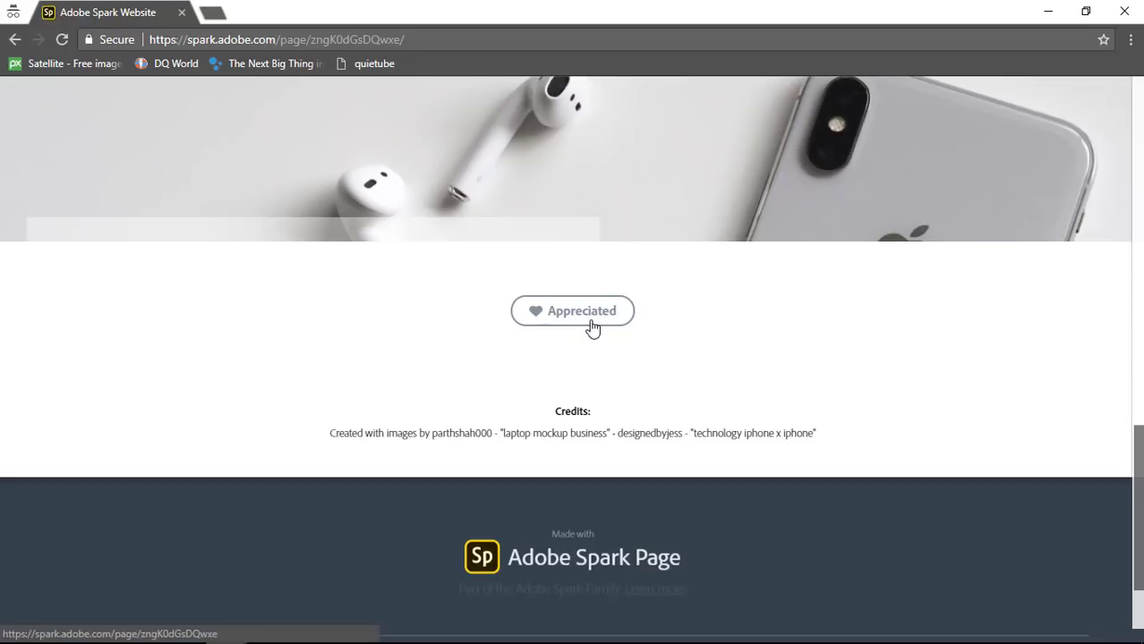
{"action": "scroll", "coordinate": [796, 318], "scroll_direction": "up", "scroll_amount": 15}
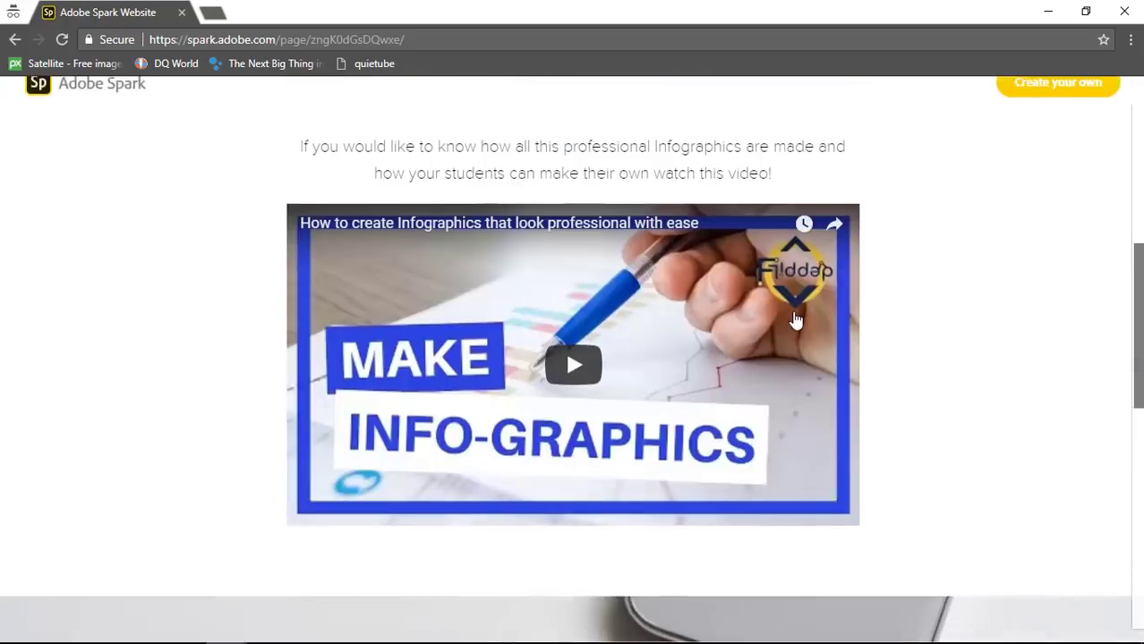